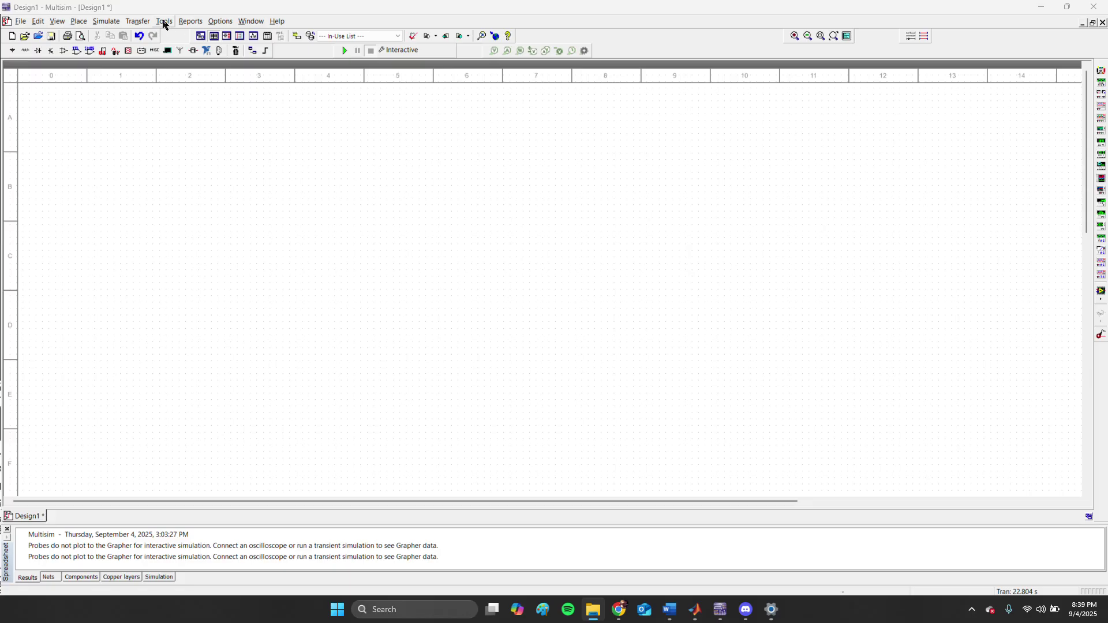
# Start the Component Wizard for a layout-only component named Nucleo G031K8_1 and continue to the package settings
pyautogui.click(163, 21)
pyautogui.click(168, 36)
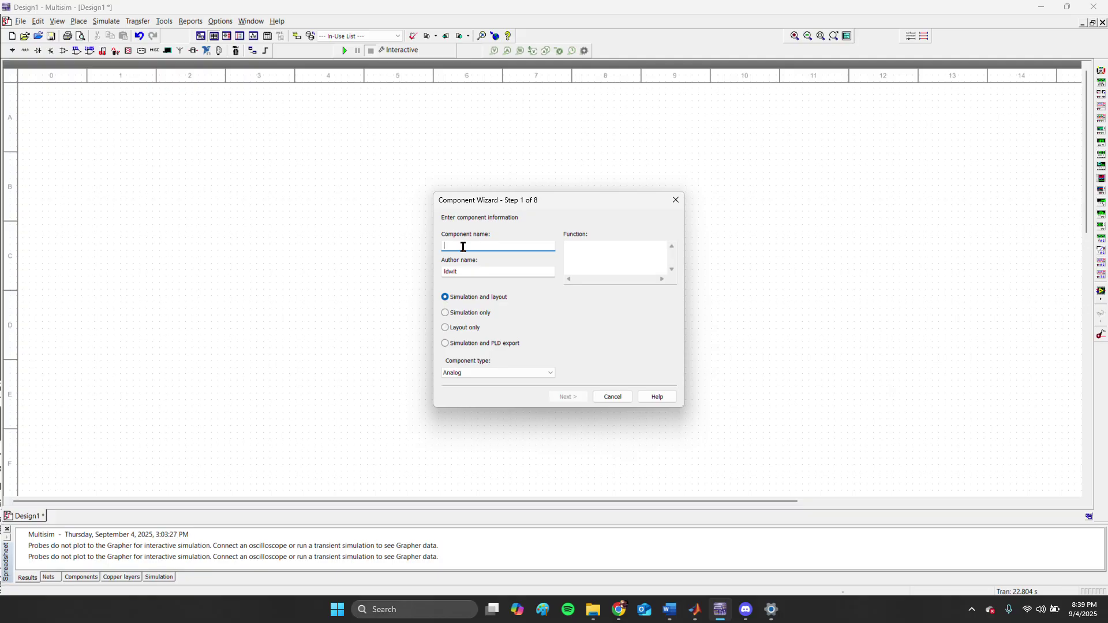
pyautogui.write('Nucleo G031K8_1')
pyautogui.click(446, 328)
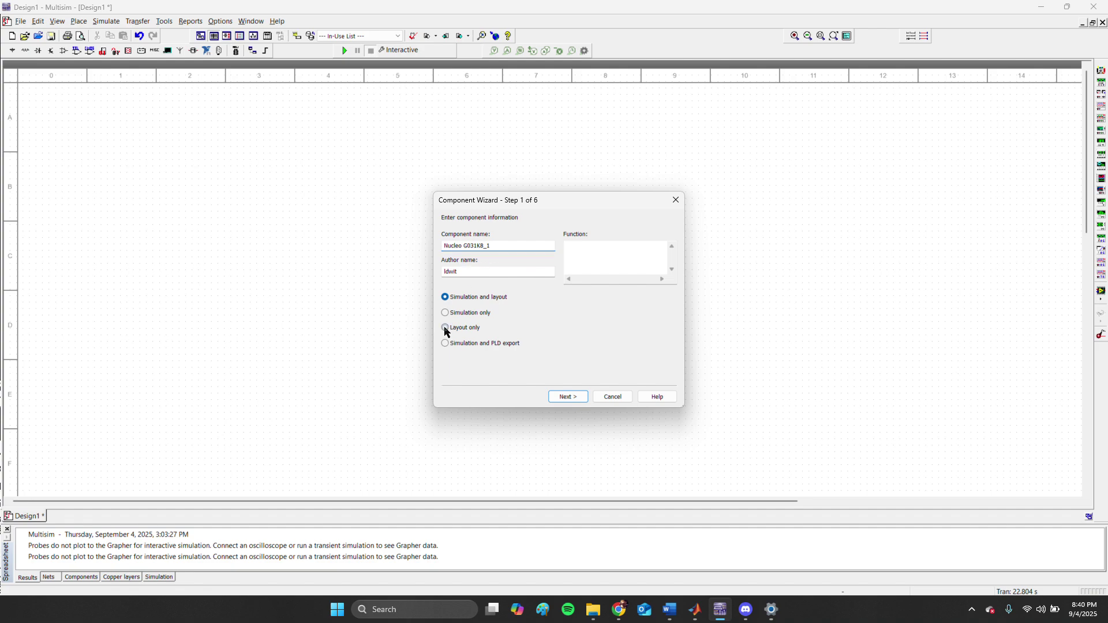
pyautogui.click(567, 397)
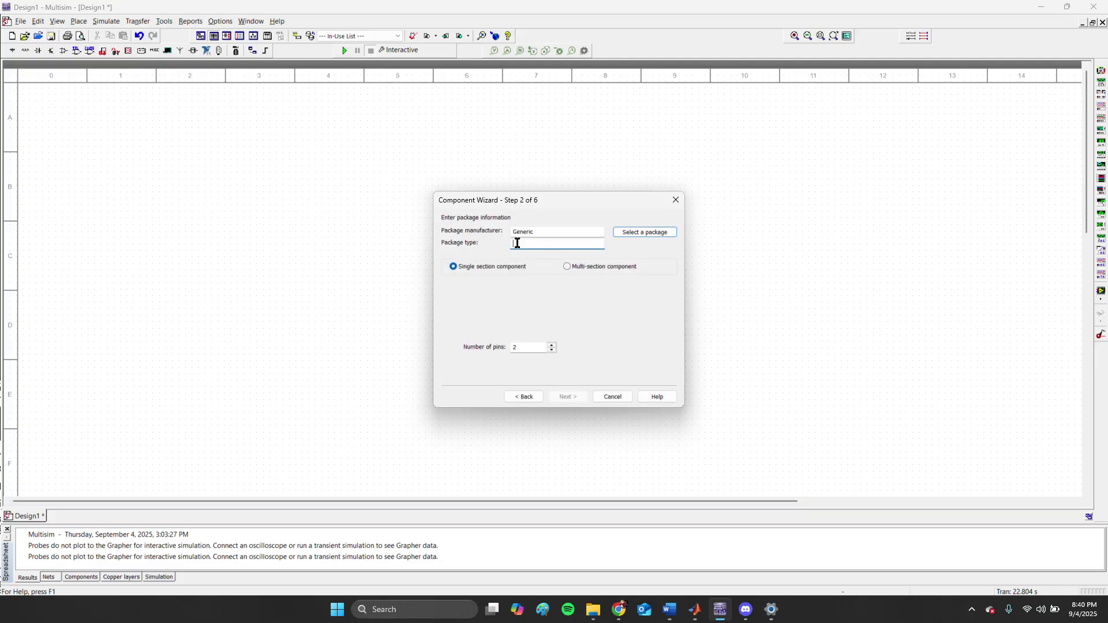
# Enter ME as the package type, give the component 30 pins, and continue to the symbol settings
pyautogui.doubleClick(519, 232)
pyautogui.click(554, 243)
pyautogui.write('ME')
pyautogui.press('Tab')
pyautogui.click(572, 398)
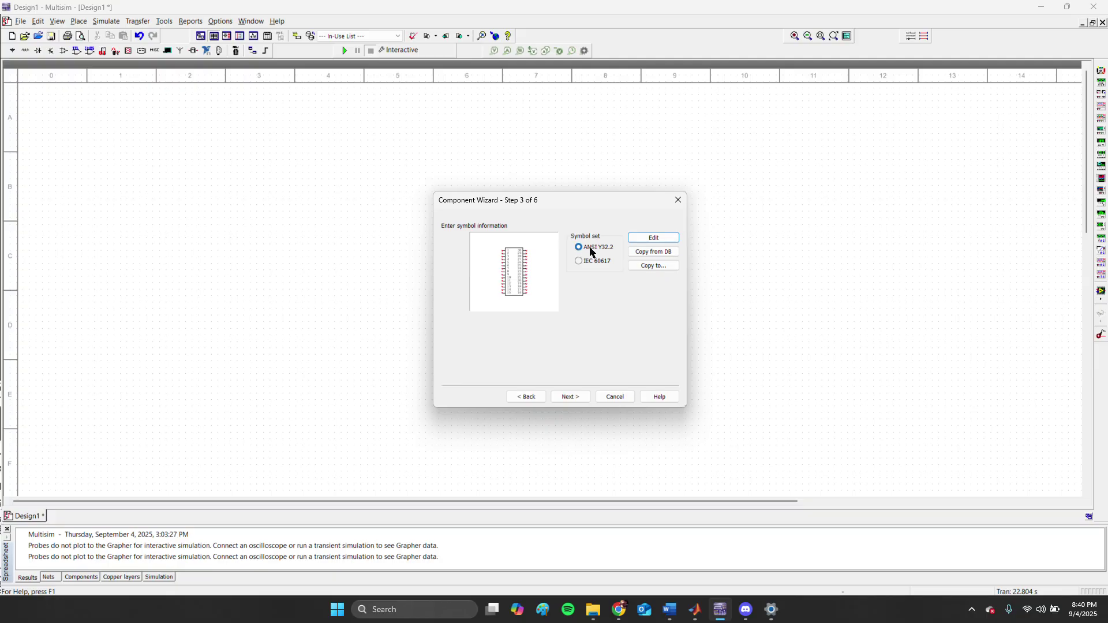
# Open the component symbol for editing and rename pins 1 and 2 as D1 and D0
pyautogui.click(647, 241)
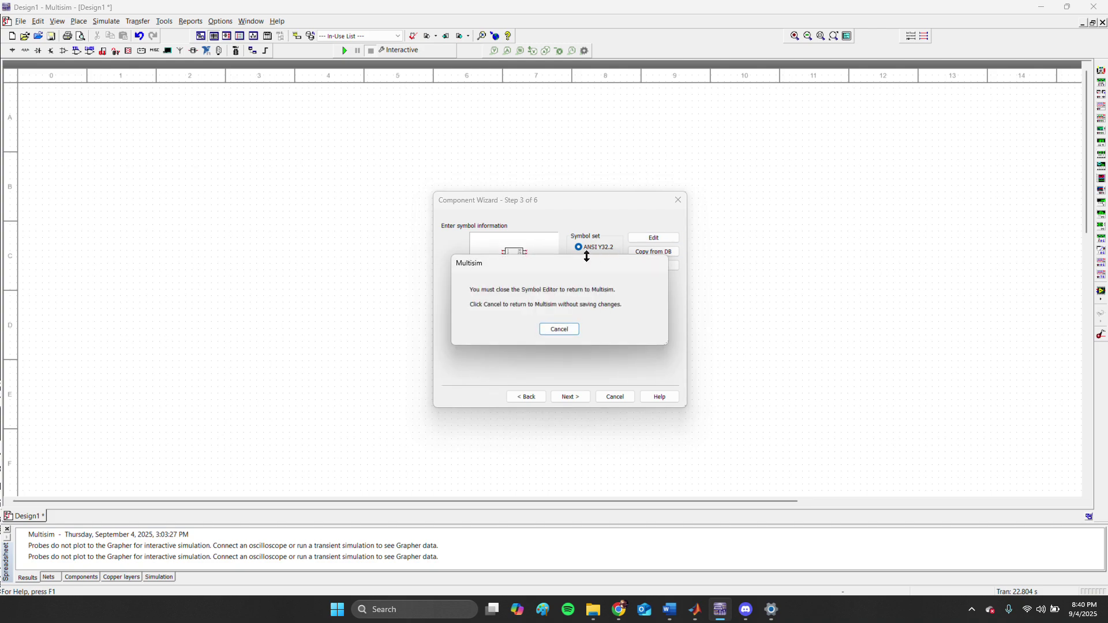
pyautogui.click(565, 329)
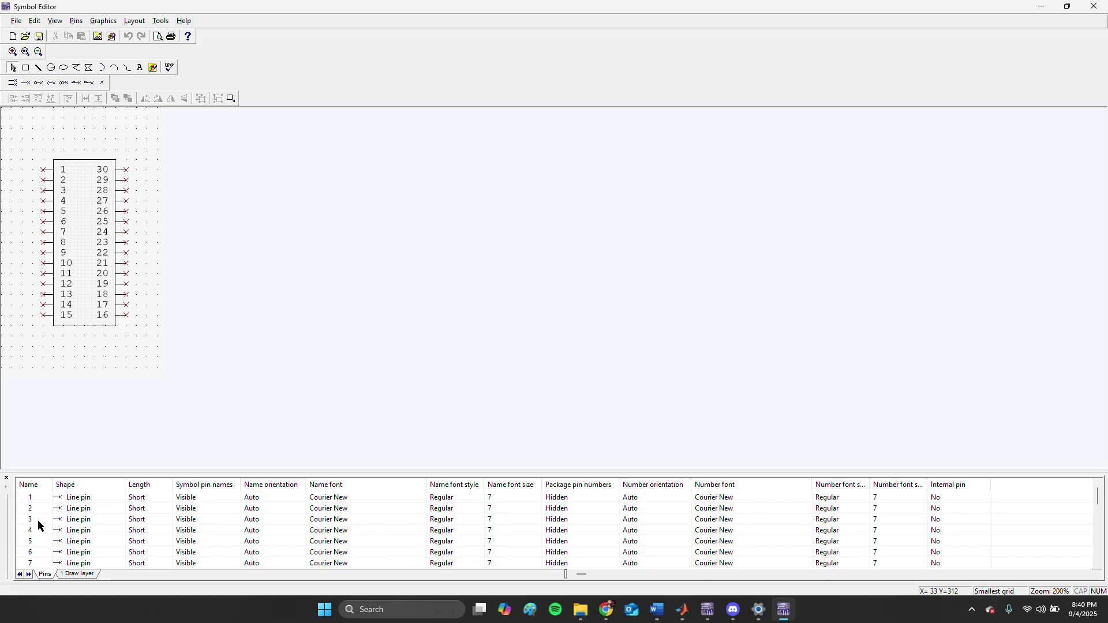
pyautogui.click(37, 498)
pyautogui.click(38, 497)
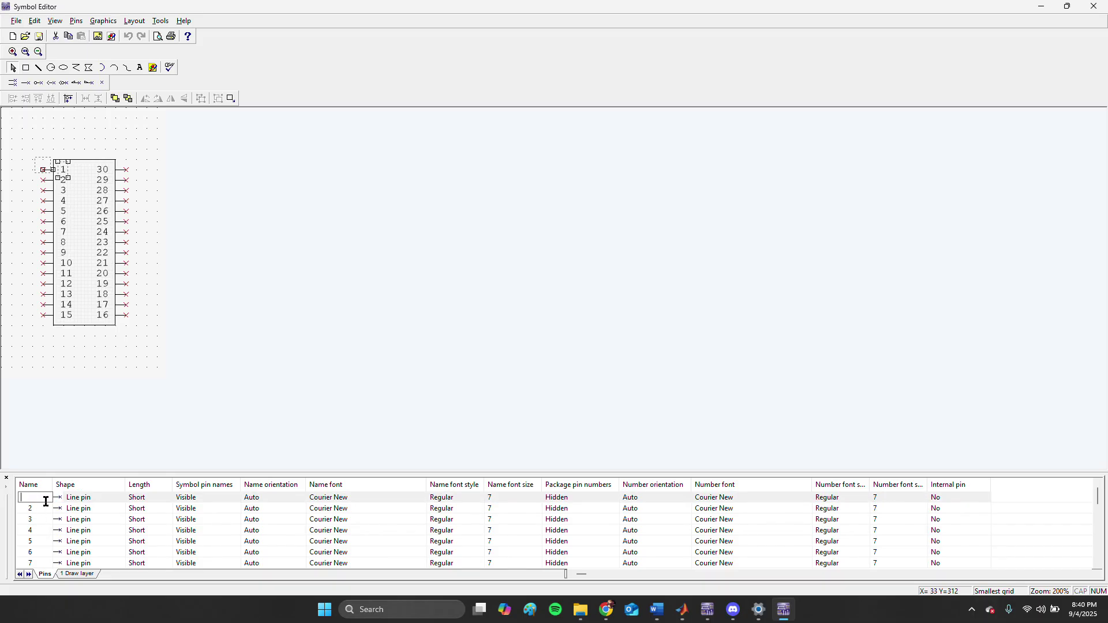
pyautogui.write('D1')
pyautogui.press('Return')
pyautogui.click(37, 508)
pyautogui.press('BackSpace')
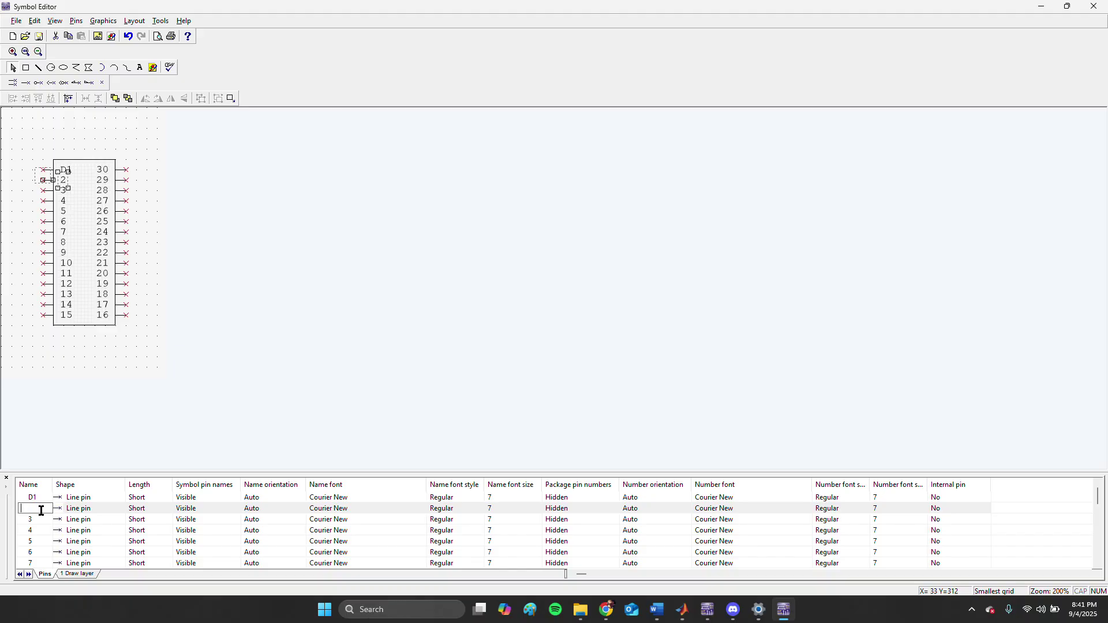
pyautogui.write('D0')
pyautogui.press('Return')
# Rename symbol pin 3 as RST and pin 4 as GND
pyautogui.click(36, 520)
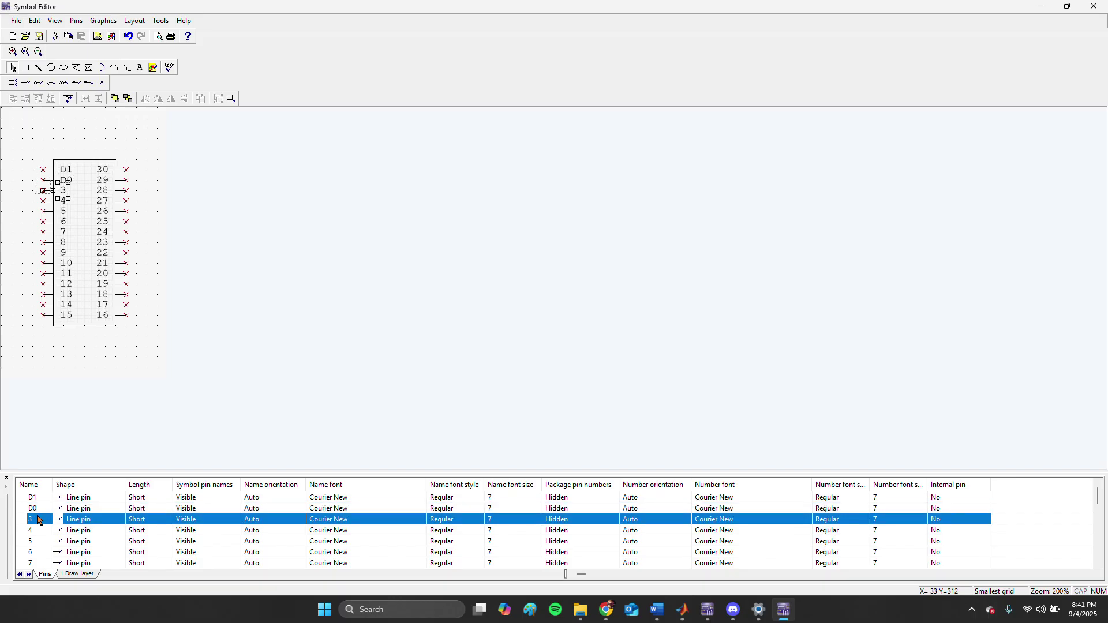
pyautogui.click(37, 519)
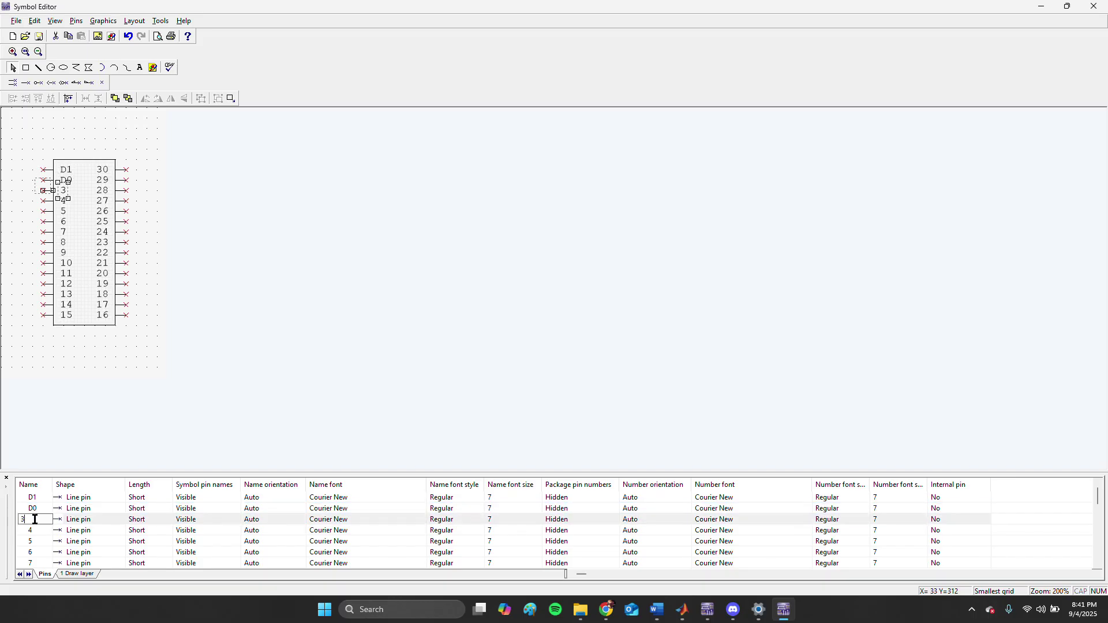
pyautogui.press('BackSpace')
pyautogui.write('RST')
pyautogui.press('Return')
pyautogui.click(34, 531)
pyautogui.click(36, 532)
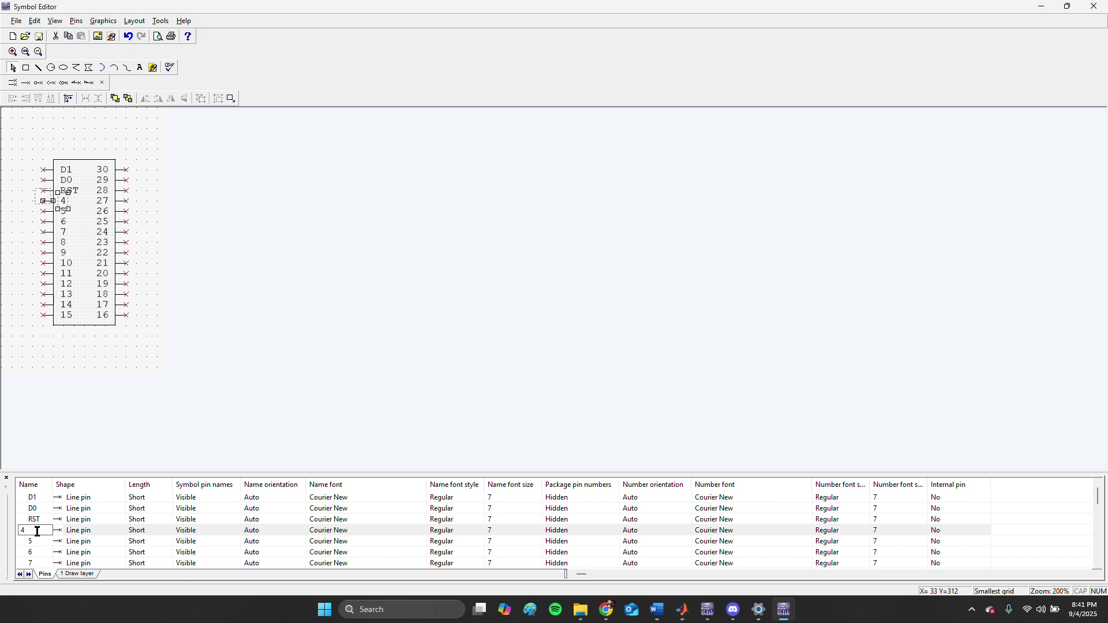
pyautogui.write('GND')
pyautogui.press('Return')
# Rename symbol pin 5 as D2 and pin 6 as D3
pyautogui.click(33, 542)
pyautogui.click(36, 541)
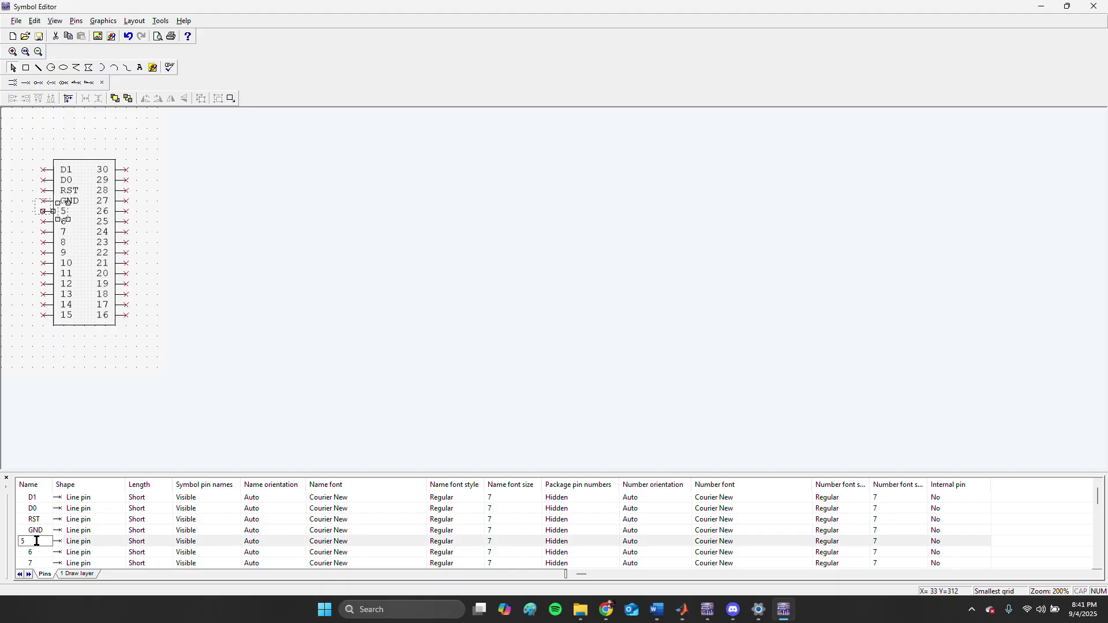
pyautogui.write('D2')
pyautogui.press('Return')
pyautogui.click(41, 551)
pyautogui.click(40, 552)
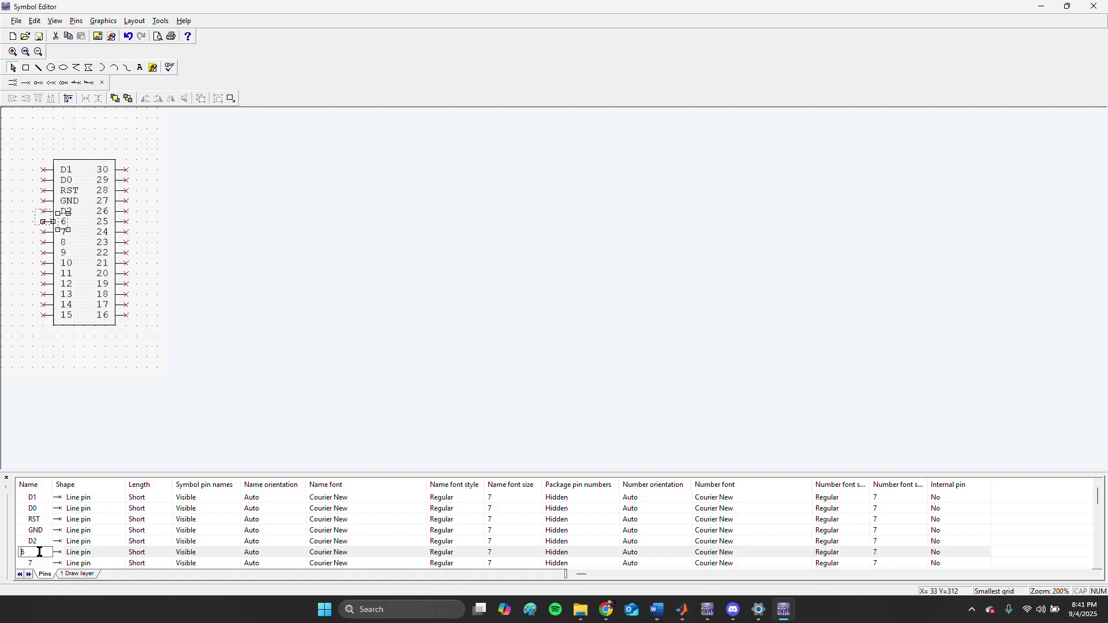
pyautogui.press('BackSpace')
pyautogui.write('D3')
pyautogui.press('Return')
# Rename symbol pin 7 as D4 and pin 8 as D5
pyautogui.scroll(-1, 26, 530)
pyautogui.click(28, 530)
pyautogui.click(37, 529)
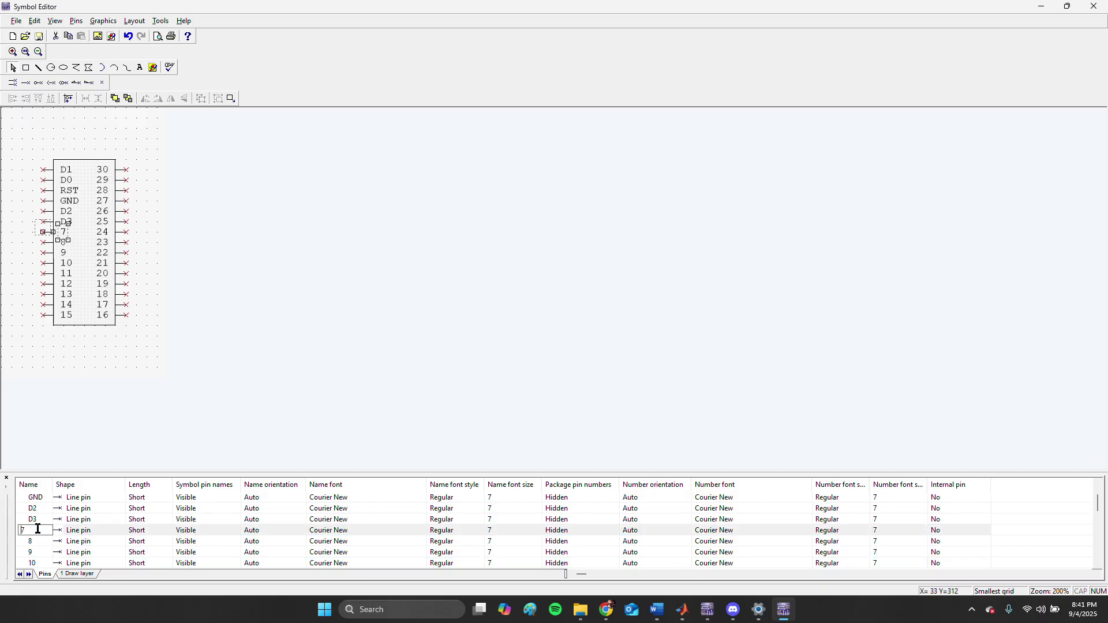
pyautogui.write('D4')
pyautogui.press('Return')
pyautogui.click(37, 540)
pyautogui.click(38, 540)
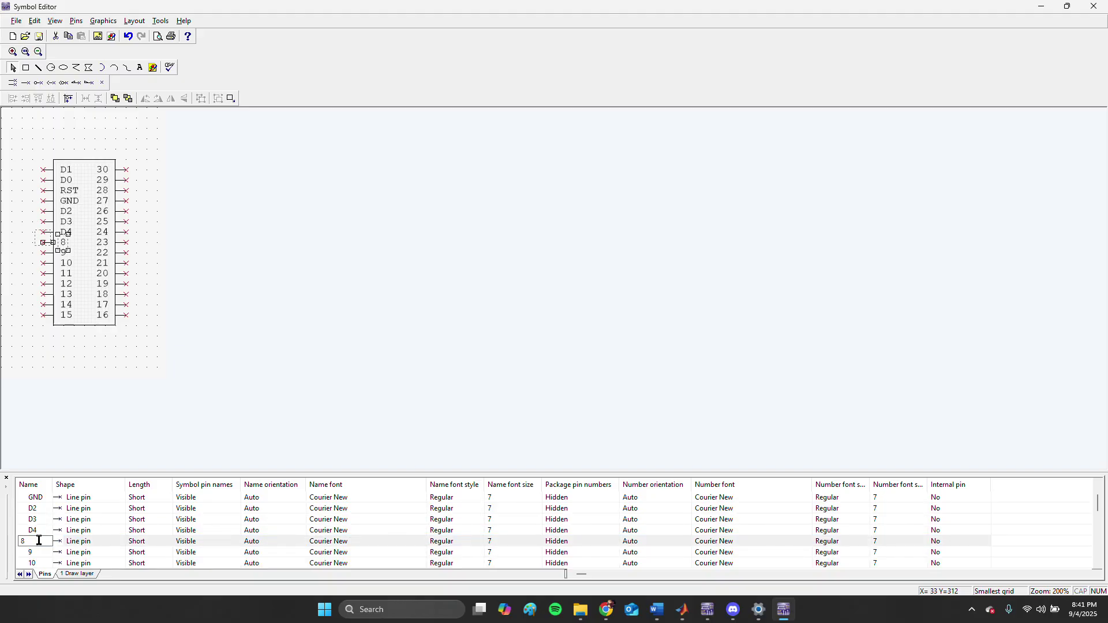
pyautogui.write('D5')
pyautogui.press('Return')
# Rename symbol pin 9 as D6 and pin 10 as D7
pyautogui.click(38, 553)
pyautogui.click(37, 552)
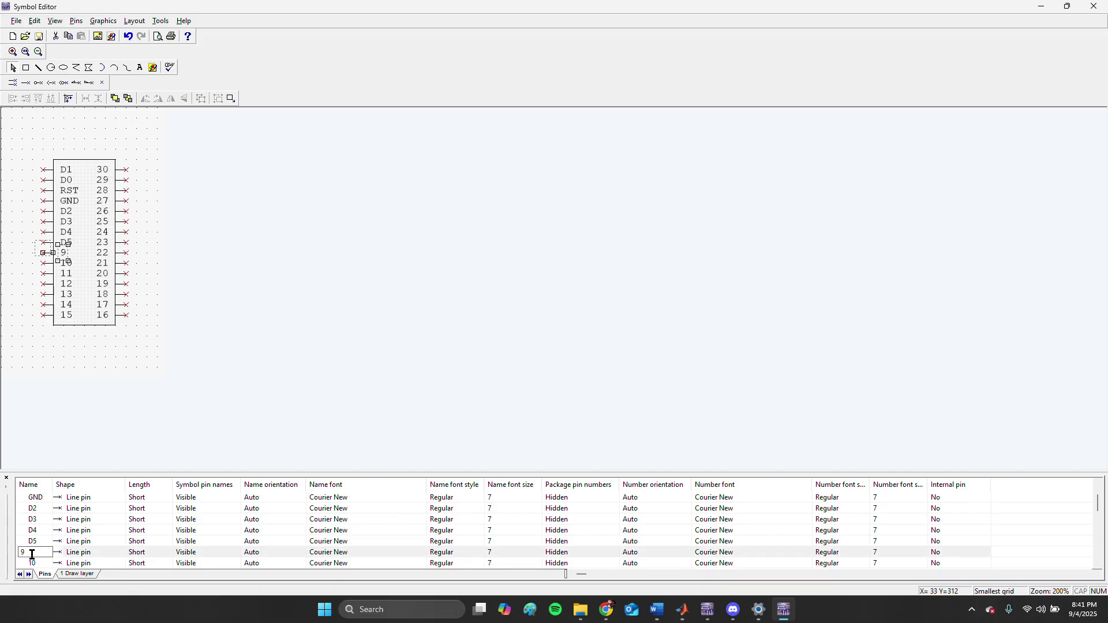
pyautogui.write('D6')
pyautogui.click(60, 552)
pyautogui.scroll(-1, 35, 530)
pyautogui.click(36, 531)
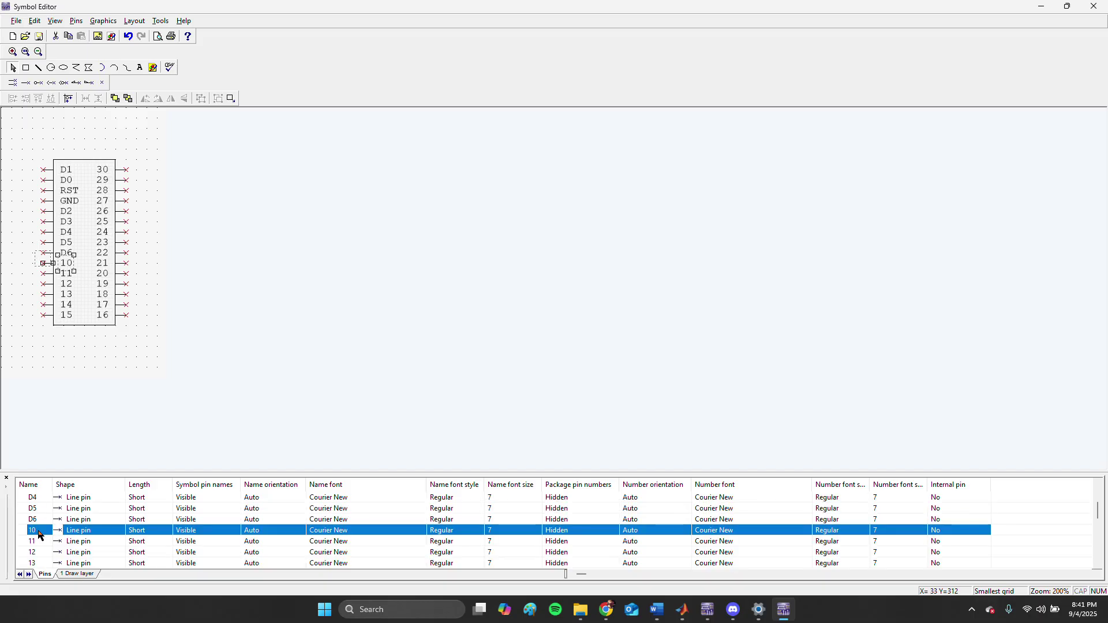
pyautogui.click(38, 530)
pyautogui.press('BackSpace')
pyautogui.write('D7')
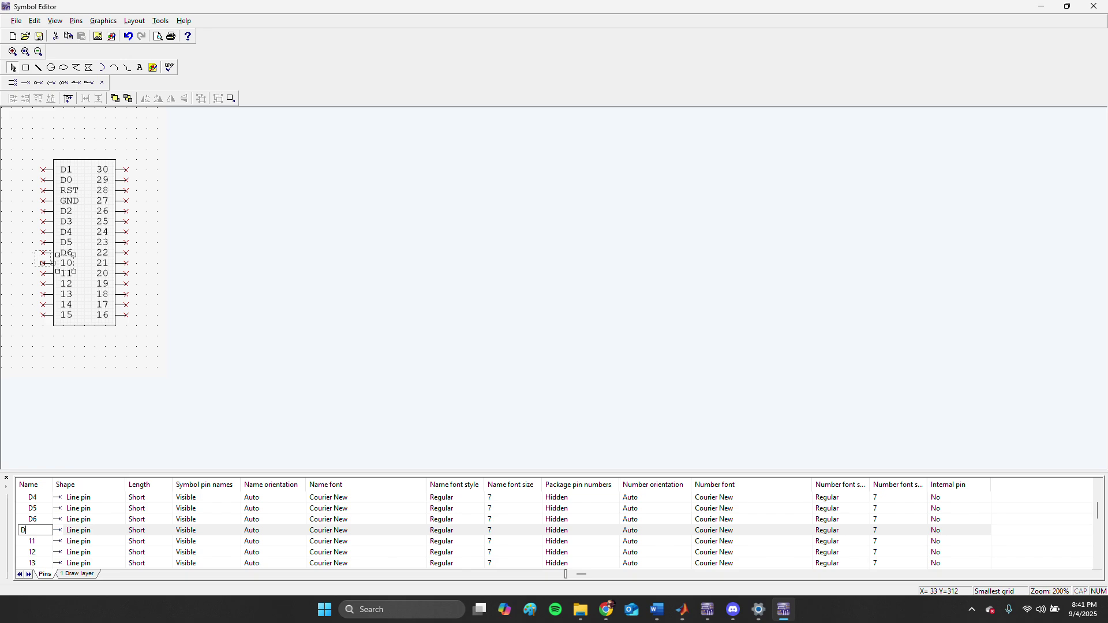
# Rename symbol pin 11 as D8 and pin 12 as D9
pyautogui.click(39, 538)
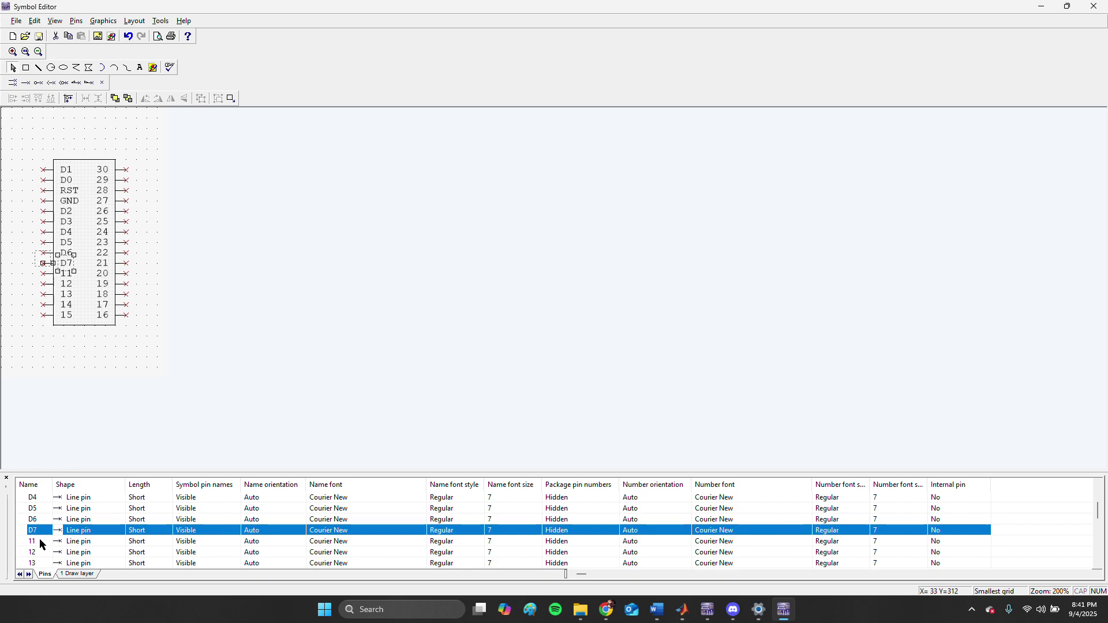
pyautogui.click(40, 539)
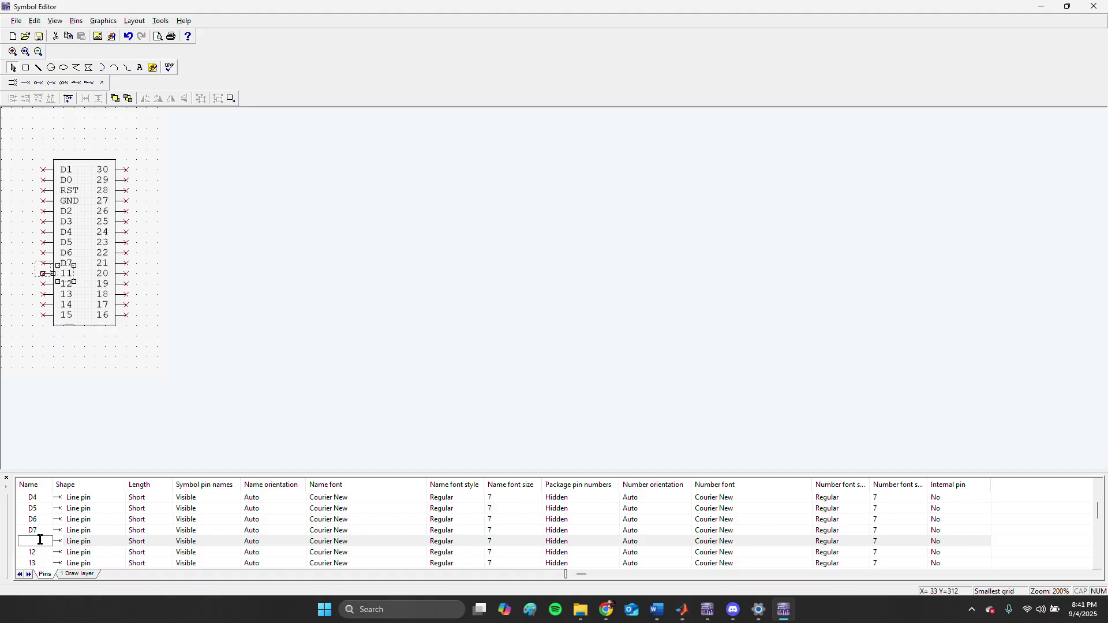
pyautogui.write('D8')
pyautogui.click(37, 551)
pyautogui.click(37, 551)
pyautogui.click(37, 551)
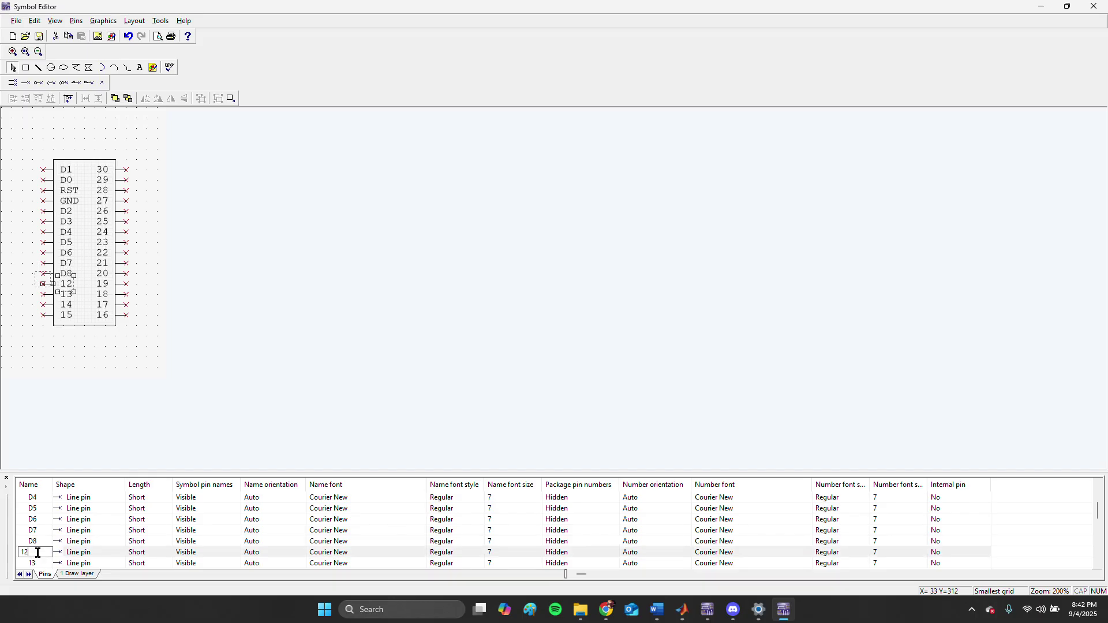
pyautogui.press('BackSpace')
pyautogui.write('D9')
# Rename symbol pin 13 as D10 and pin 14 as D11
pyautogui.click(33, 564)
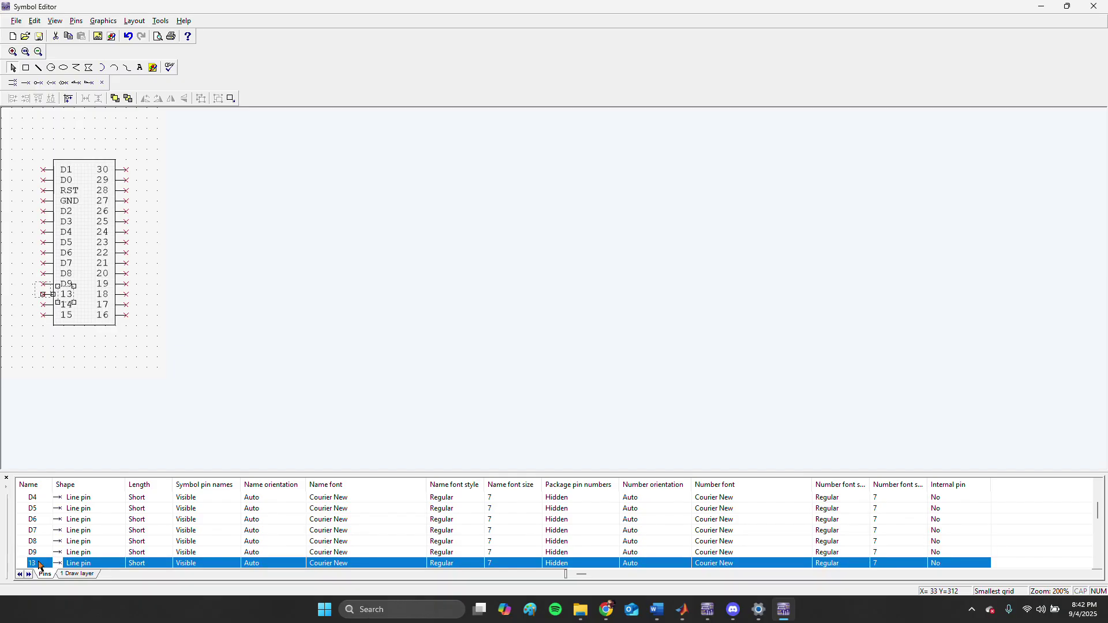
pyautogui.click(38, 562)
pyautogui.press('BackSpace')
pyautogui.press('BackSpace')
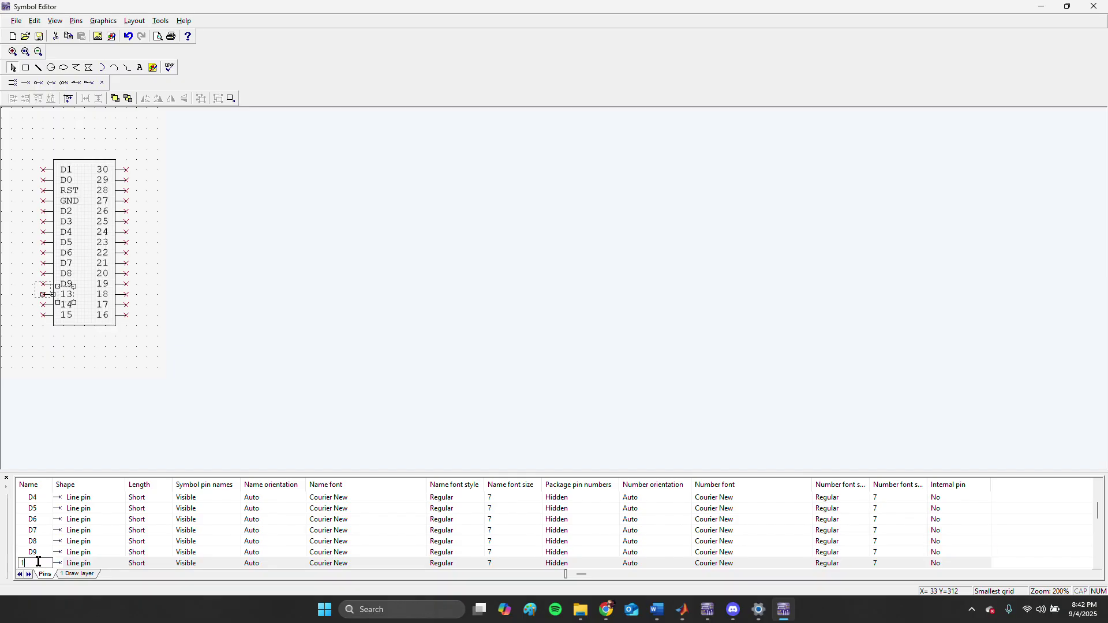
pyautogui.write('D10')
pyautogui.press('Return')
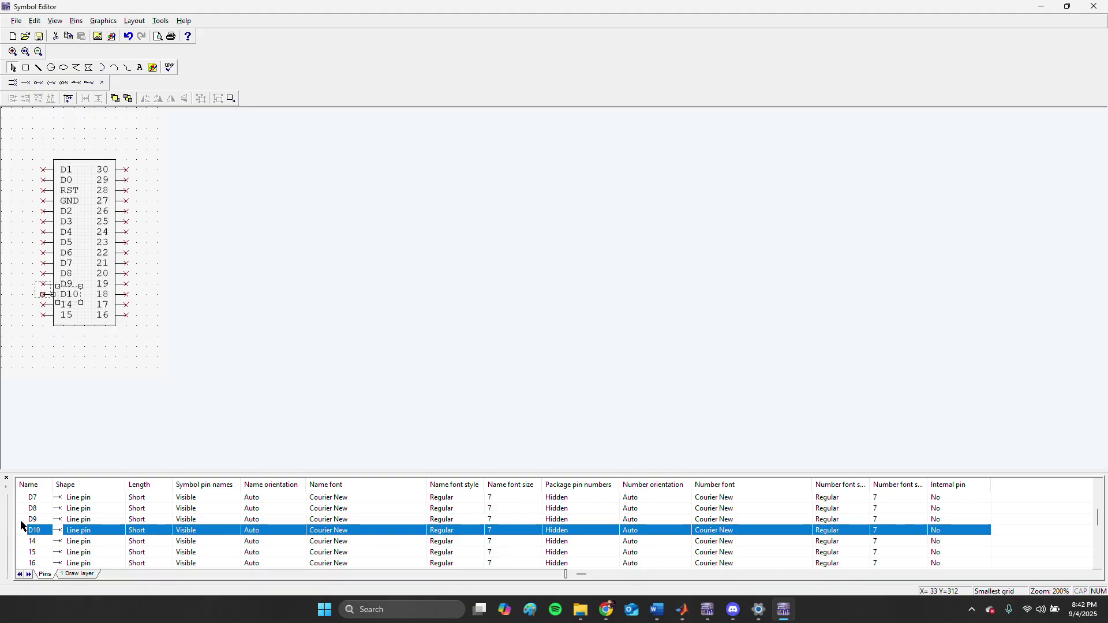
pyautogui.click(37, 538)
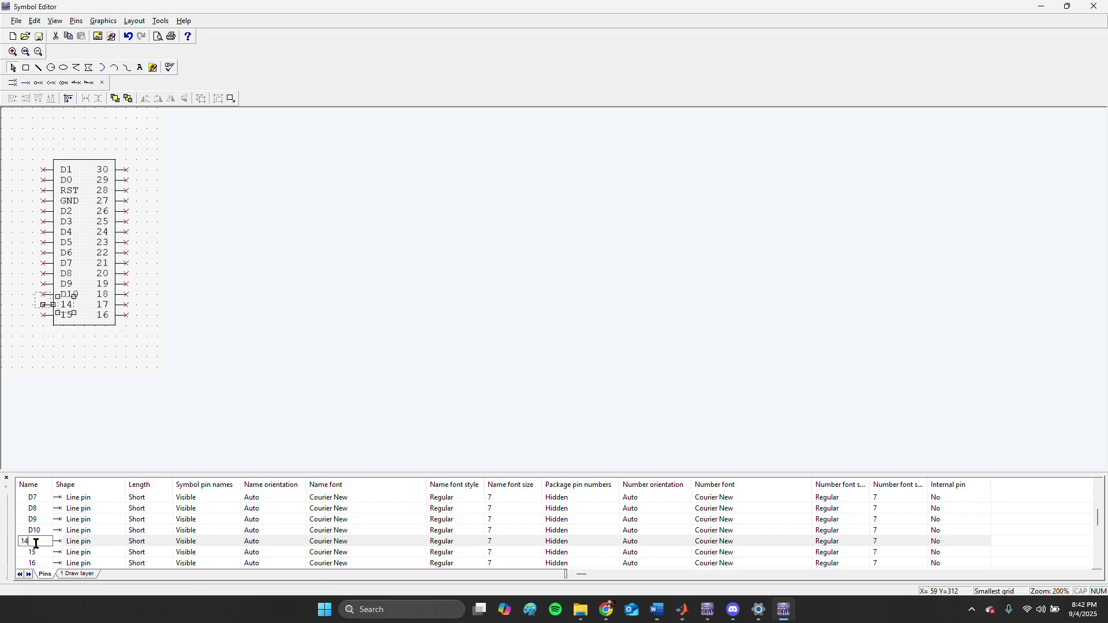
pyautogui.write('D11')
# Rename symbol pin 15 as D12 and pin 16 as D13
pyautogui.click(37, 552)
pyautogui.click(38, 553)
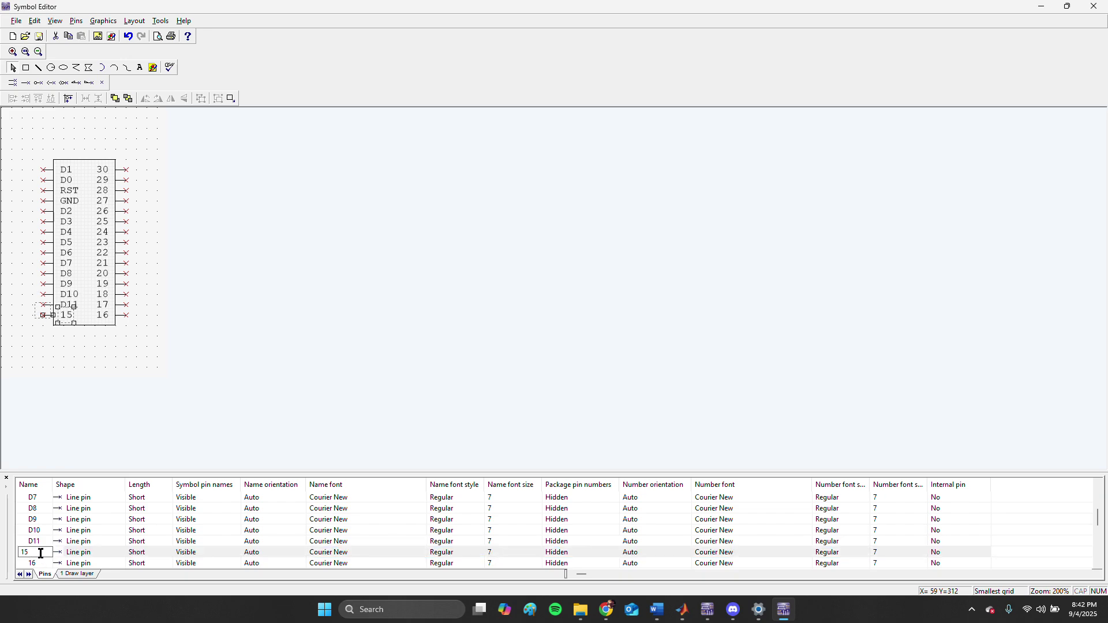
pyautogui.write('D12')
pyautogui.click(74, 384)
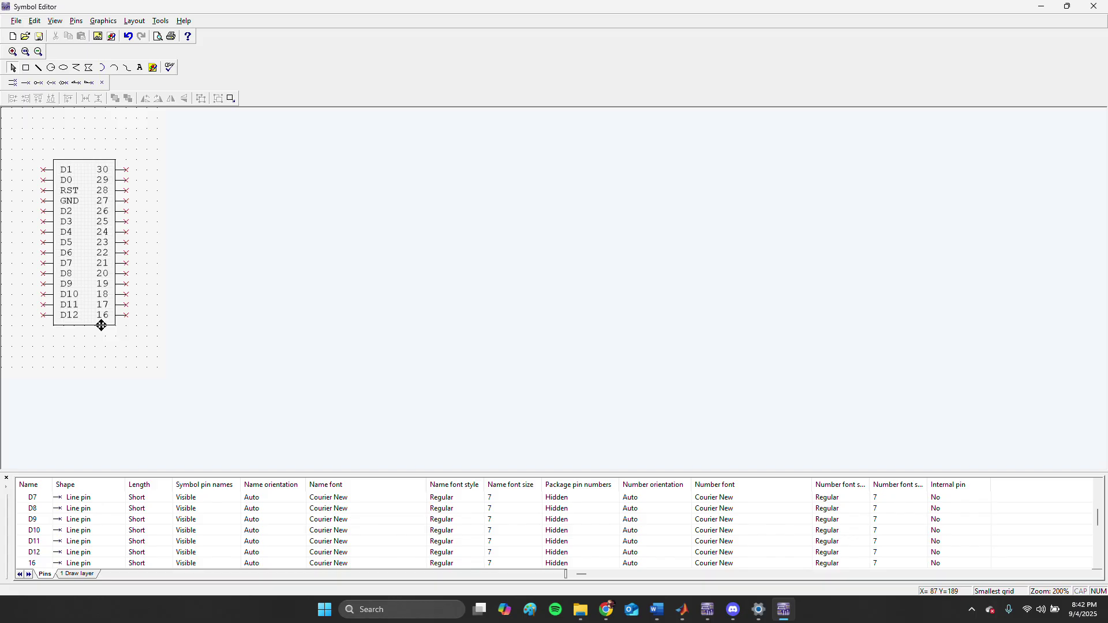
pyautogui.scroll(-1, 56, 535)
pyautogui.click(39, 530)
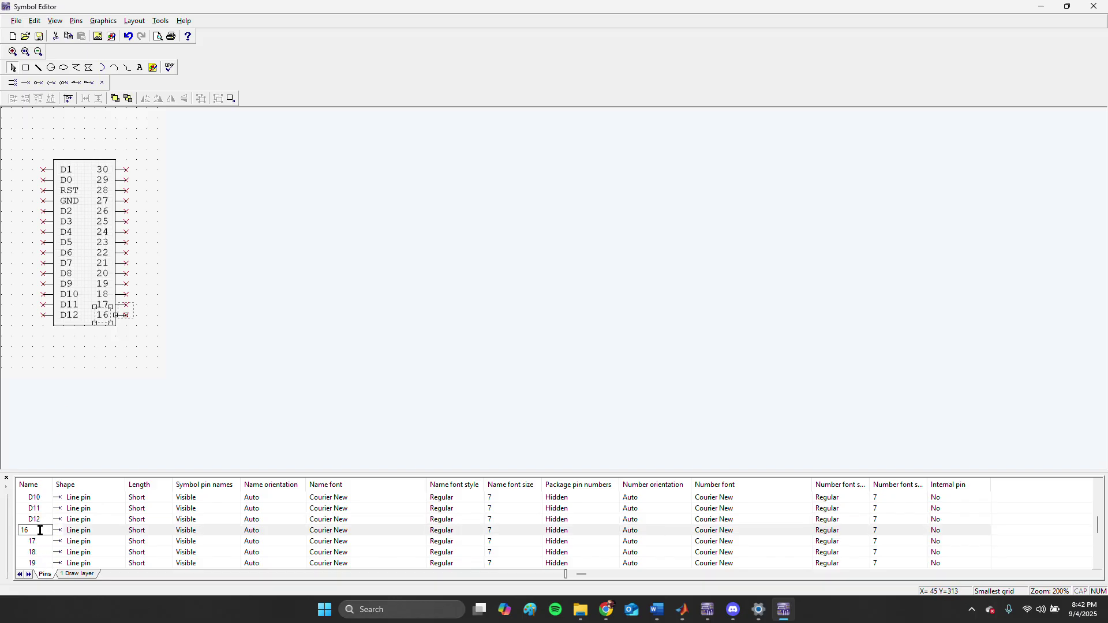
pyautogui.press('BackSpace')
pyautogui.press('BackSpace')
pyautogui.write('D13')
pyautogui.press('Return')
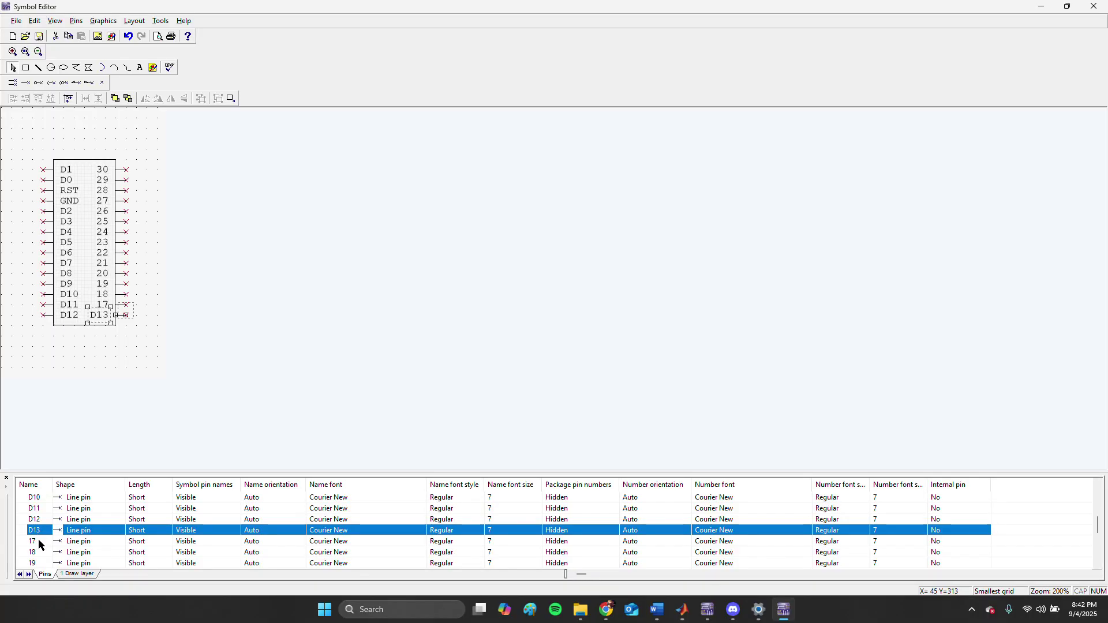
# Rename symbol pin 17 as 3V3, with a capital V
pyautogui.click(38, 540)
pyautogui.click(39, 541)
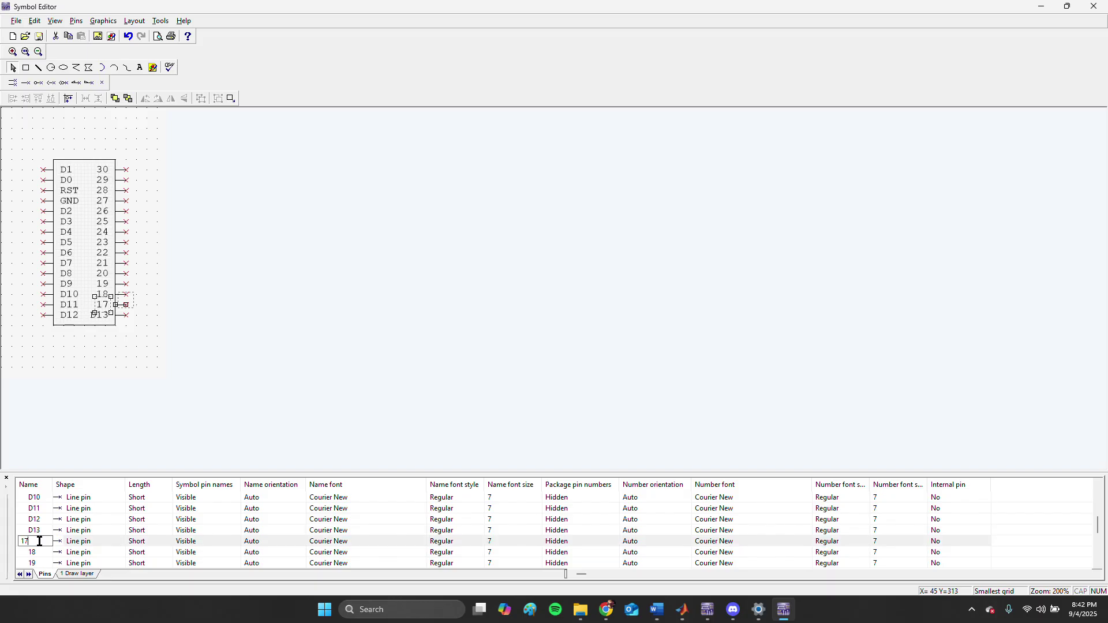
pyautogui.press('BackSpace')
pyautogui.press('BackSpace')
pyautogui.write('3v3')
pyautogui.press('BackSpace')
pyautogui.press('BackSpace')
pyautogui.write('V3')
pyautogui.press('Return')
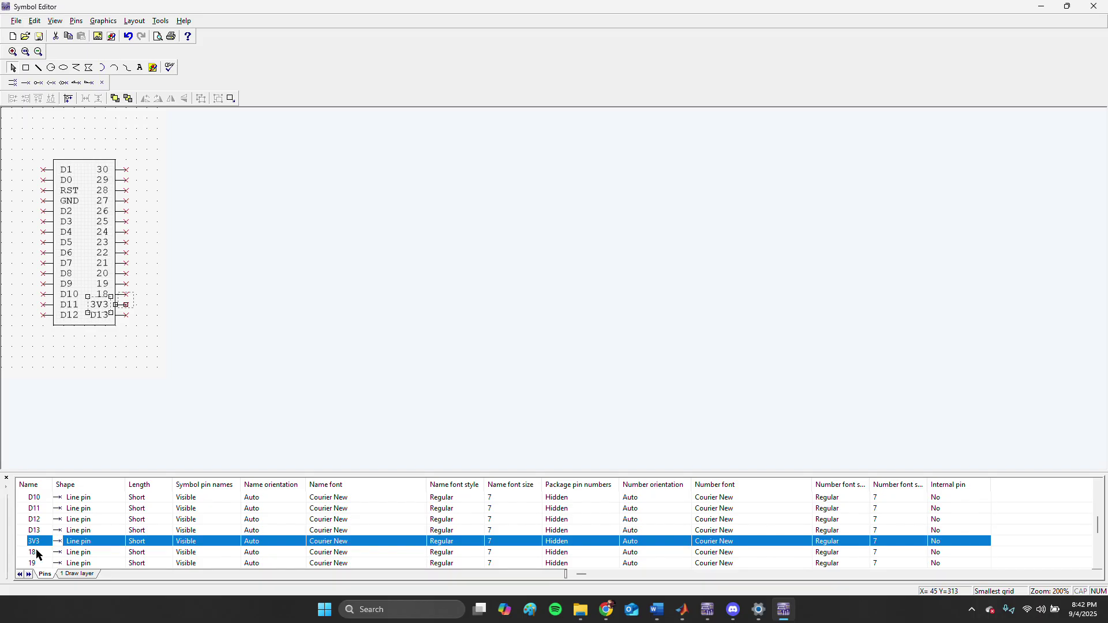
# Rename symbol pin 18 as REF
pyautogui.click(37, 551)
pyautogui.click(40, 552)
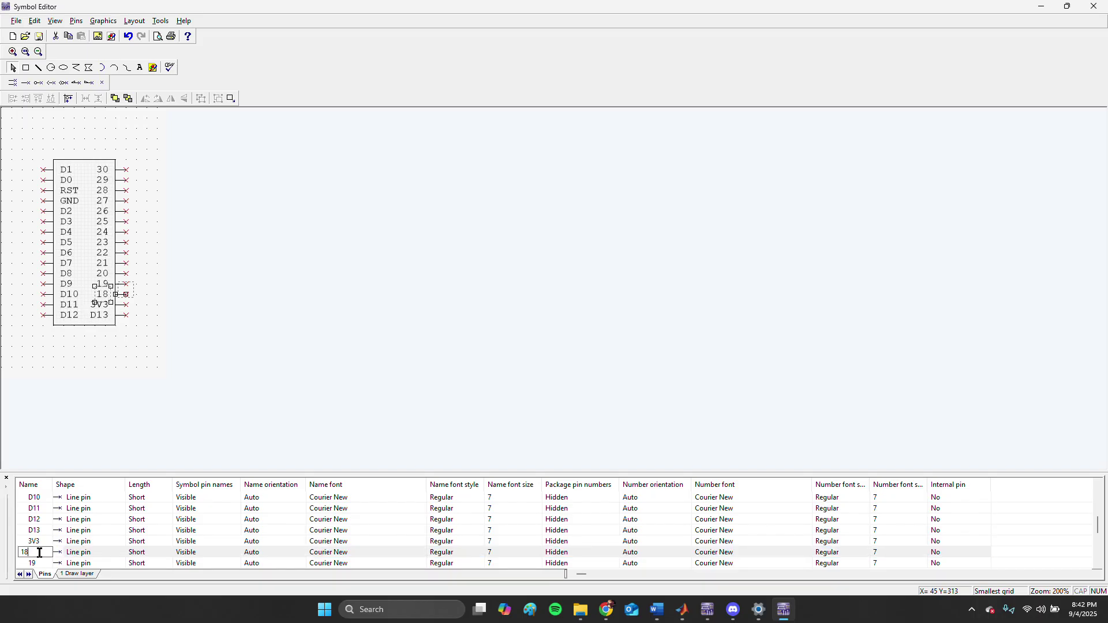
pyautogui.press('BackSpace')
pyautogui.press('BackSpace')
pyautogui.write('REF')
pyautogui.press('Return')
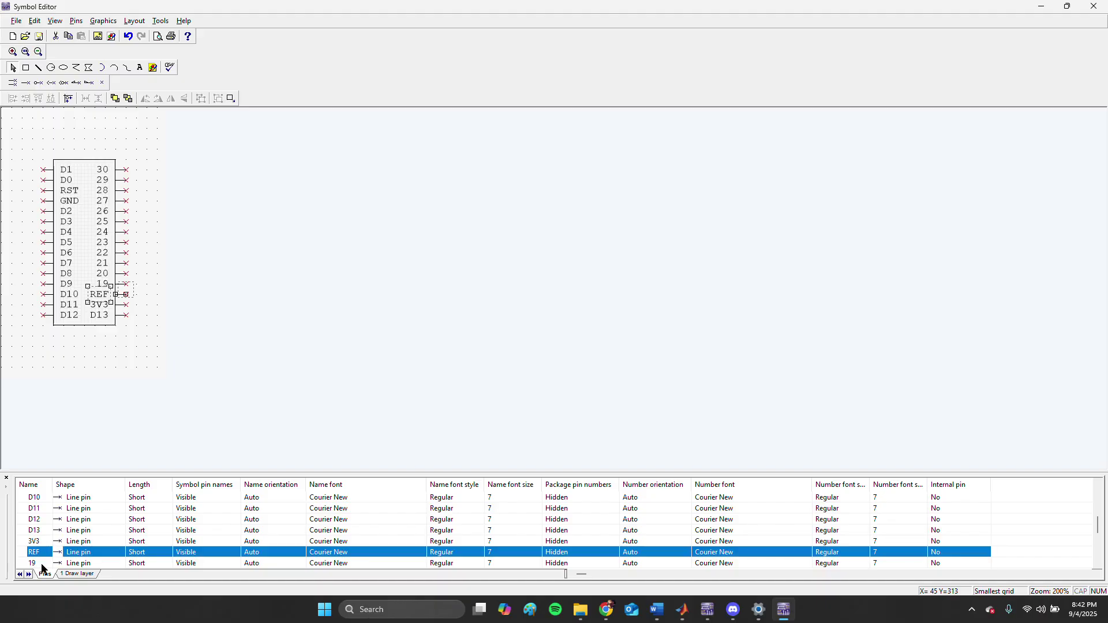
# Rename symbol pin 19 as A7
pyautogui.click(41, 564)
pyautogui.scroll(-1, 41, 554)
pyautogui.click(37, 529)
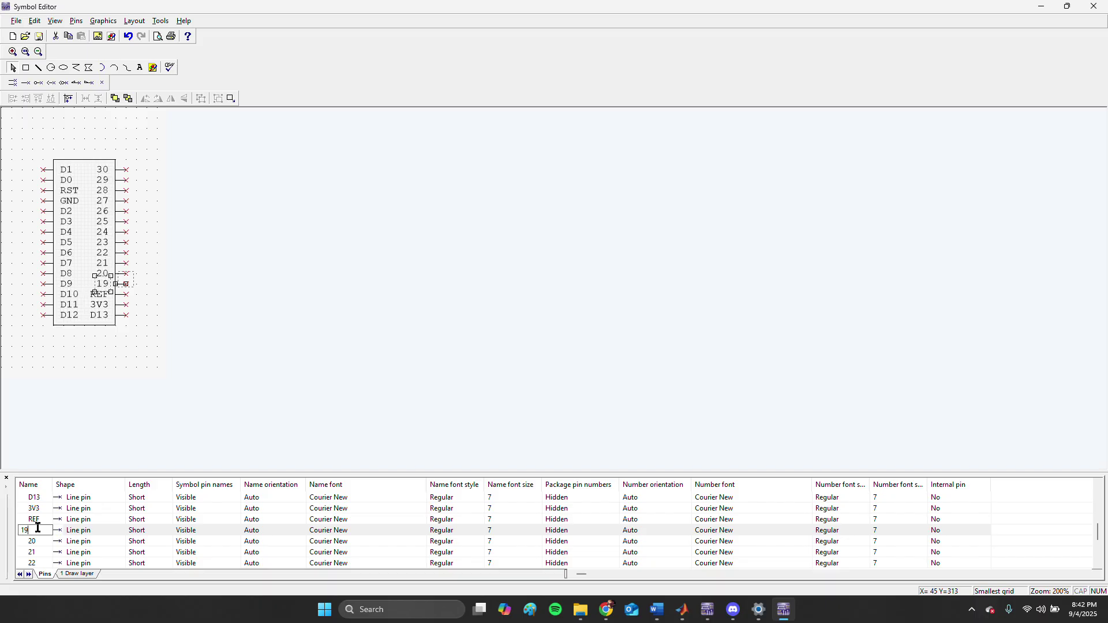
pyautogui.press('BackSpace')
pyautogui.press('BackSpace')
pyautogui.write('A7')
pyautogui.press('Return')
# Rename symbol pin 20 as A6 and pin 21 as A5
pyautogui.click(40, 539)
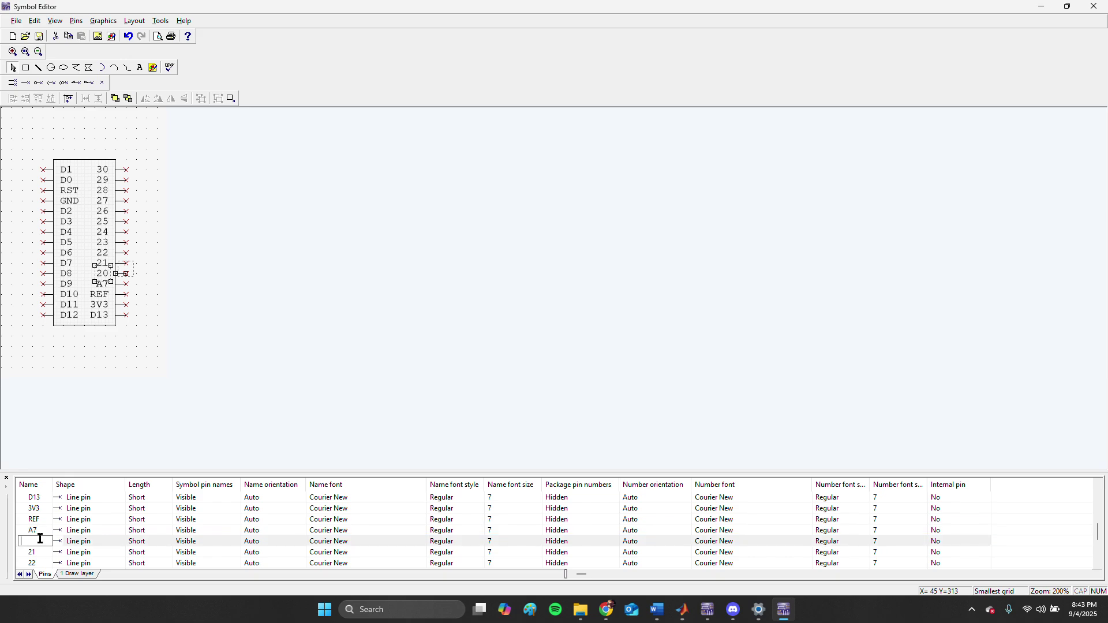
pyautogui.press('capslock')
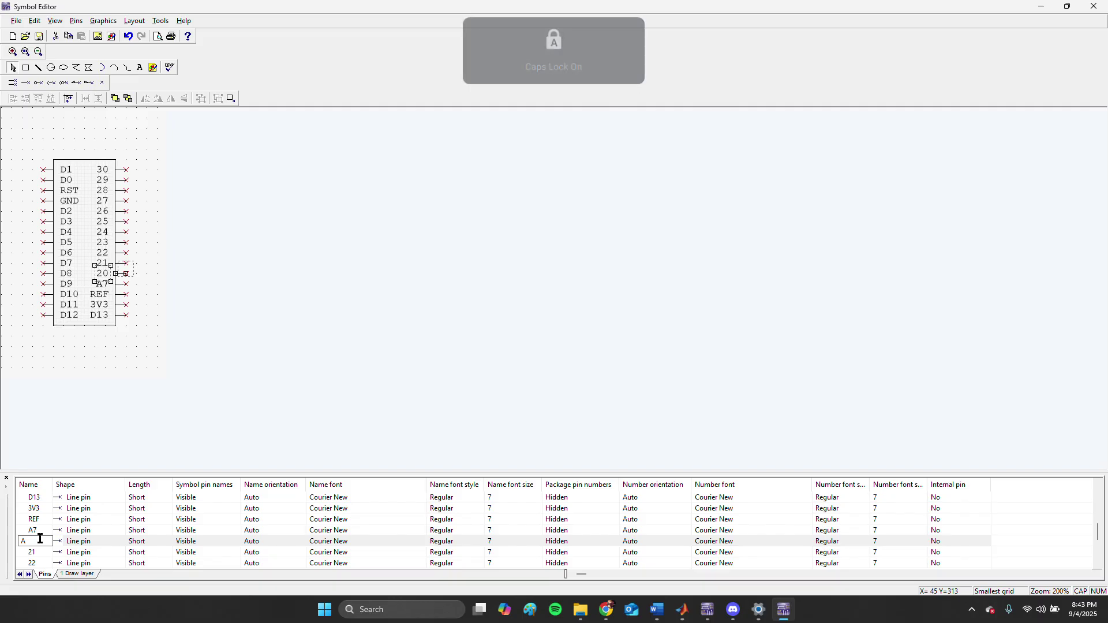
pyautogui.write('A6')
pyautogui.press('Return')
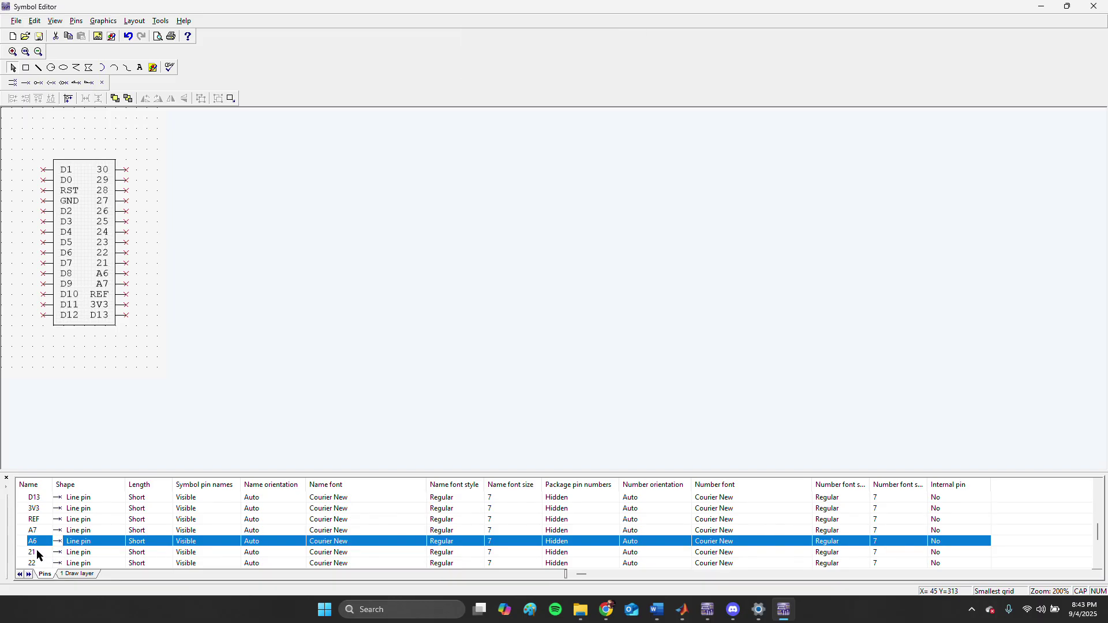
pyautogui.click(37, 551)
pyautogui.click(38, 552)
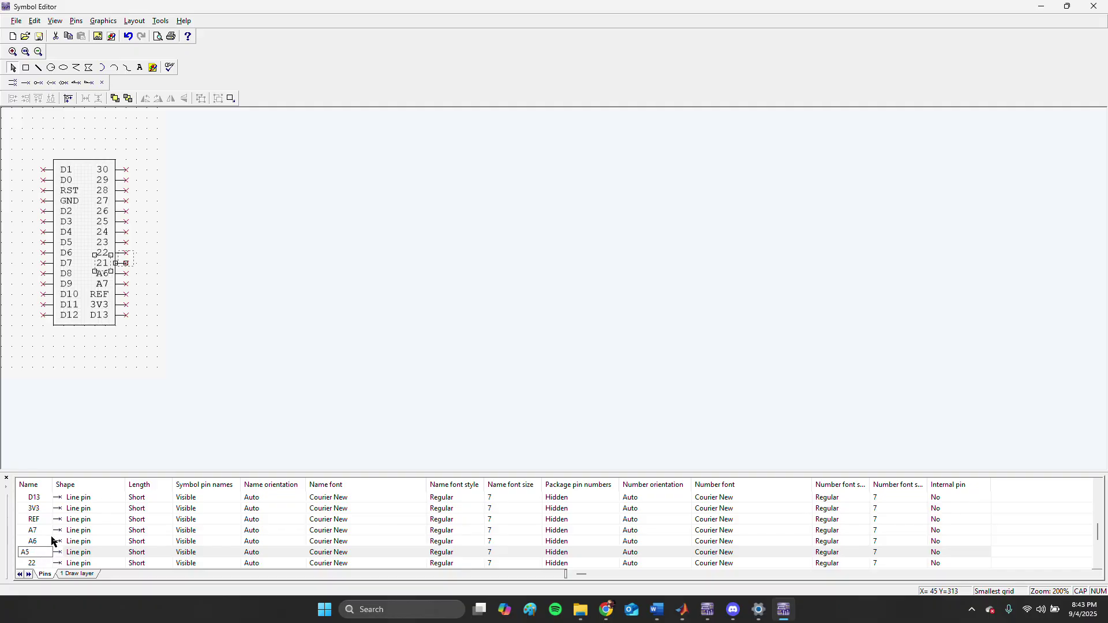
# Rename symbol pin 22 as A4 and pin 23 as A3
pyautogui.scroll(-1, 46, 535)
pyautogui.click(36, 530)
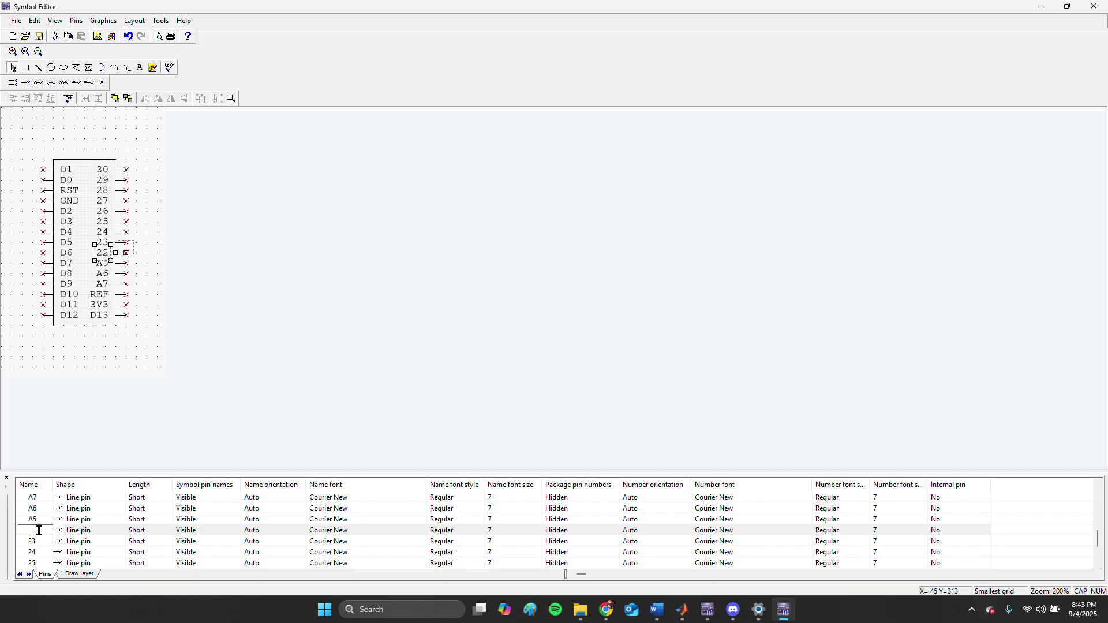
pyautogui.press('Return')
pyautogui.click(40, 540)
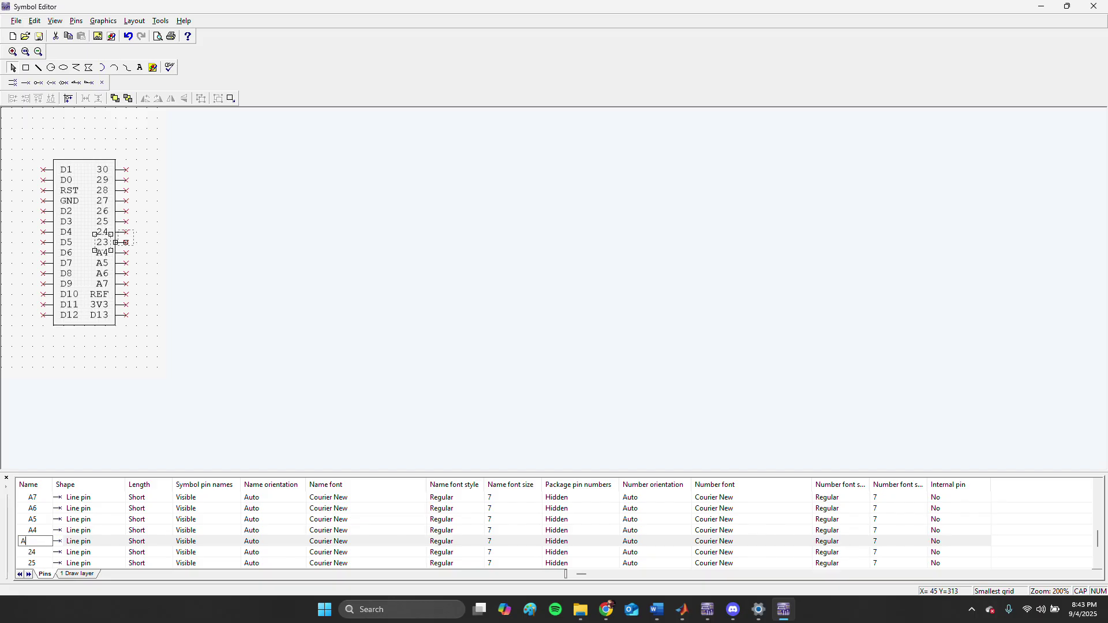
pyautogui.write('A3')
pyautogui.press('Return')
# Rename symbol pin 24 as A2
pyautogui.click(42, 552)
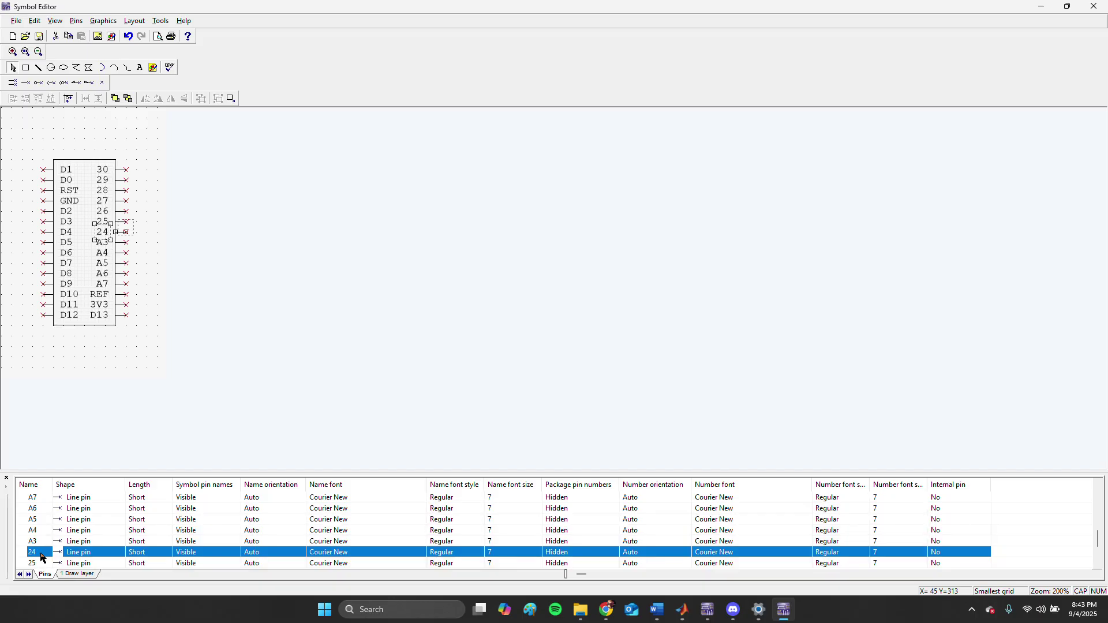
pyautogui.click(40, 553)
pyautogui.press('BackSpace')
pyautogui.write('A2')
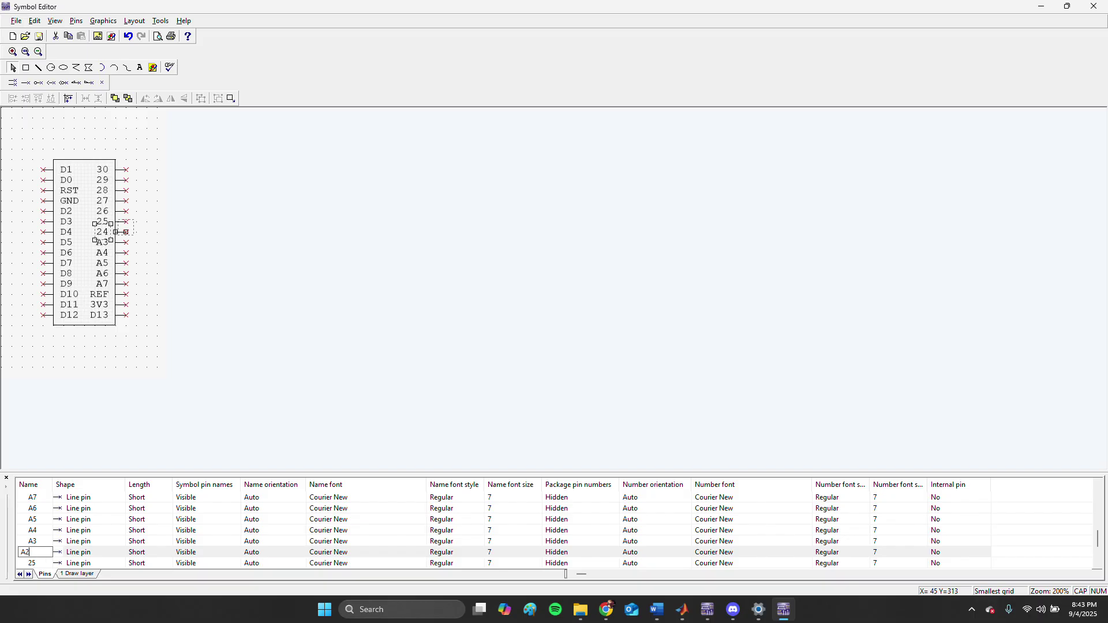
pyautogui.press('Return')
# Rename symbol pin 25 as A1
pyautogui.scroll(-1, 40, 531)
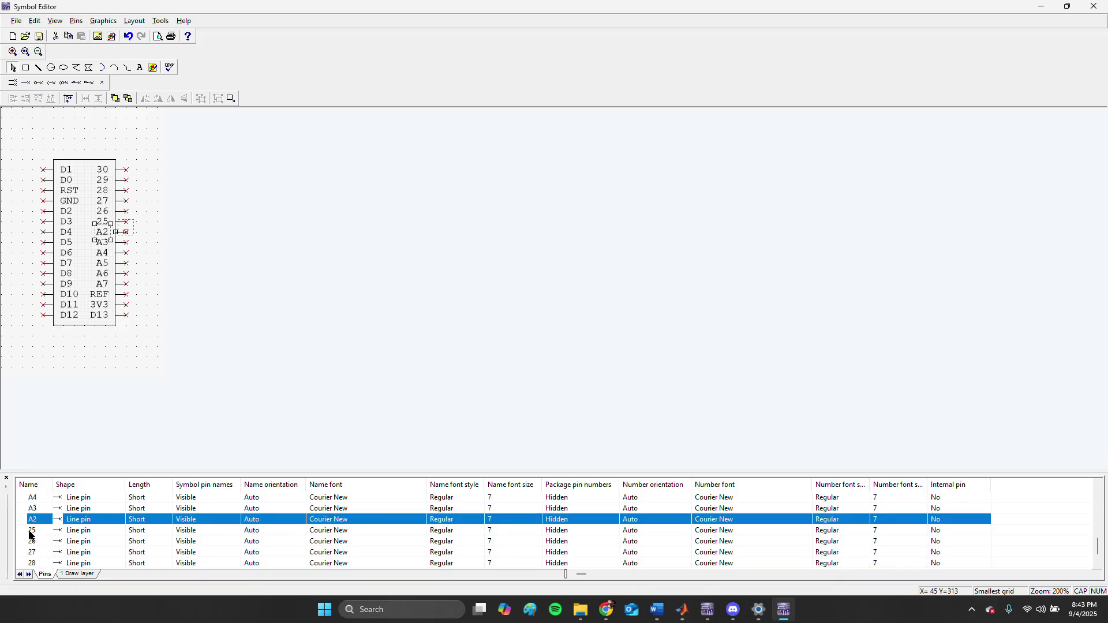
pyautogui.click(41, 530)
pyautogui.click(41, 529)
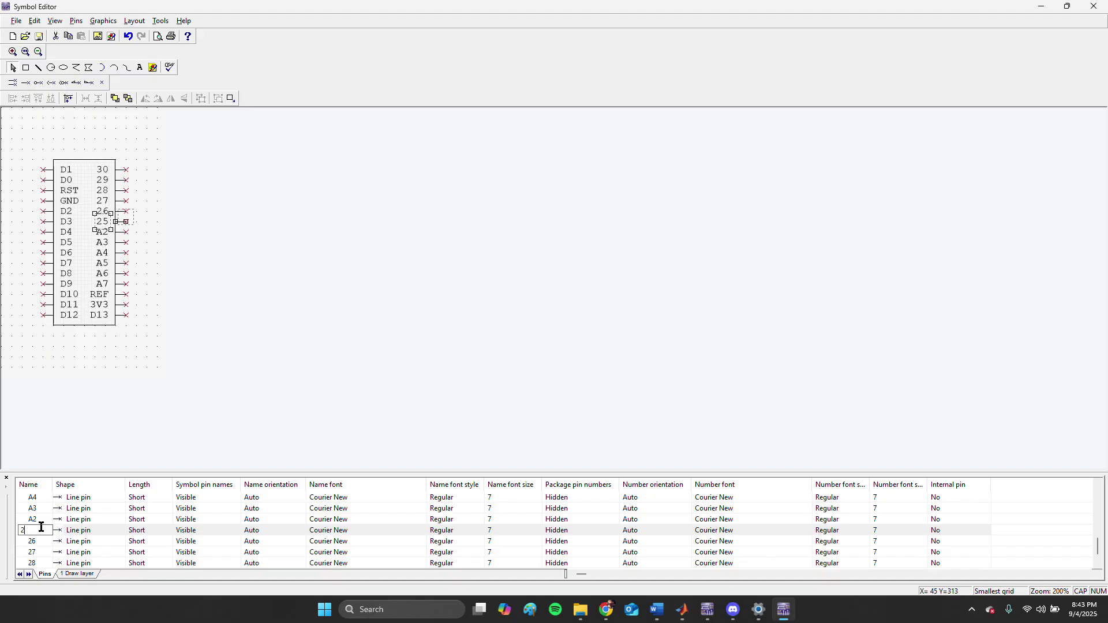
pyautogui.press('BackSpace')
pyautogui.write('A1')
pyautogui.press('Return')
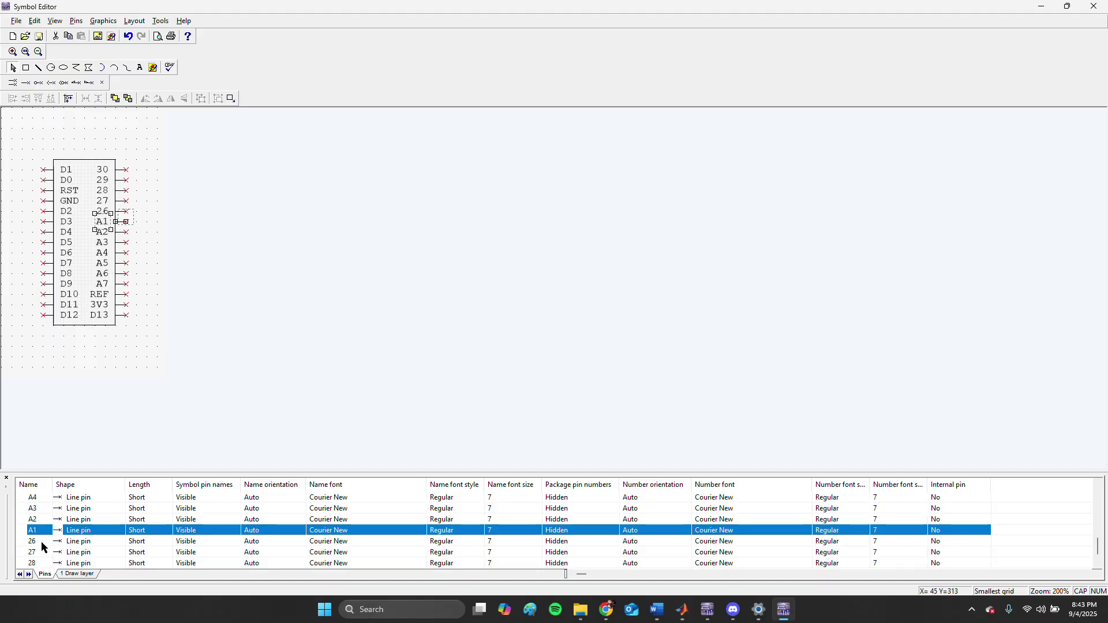
# Rename symbol pin 26 as A0 and pin 27 as 5V
pyautogui.click(41, 539)
pyautogui.click(41, 539)
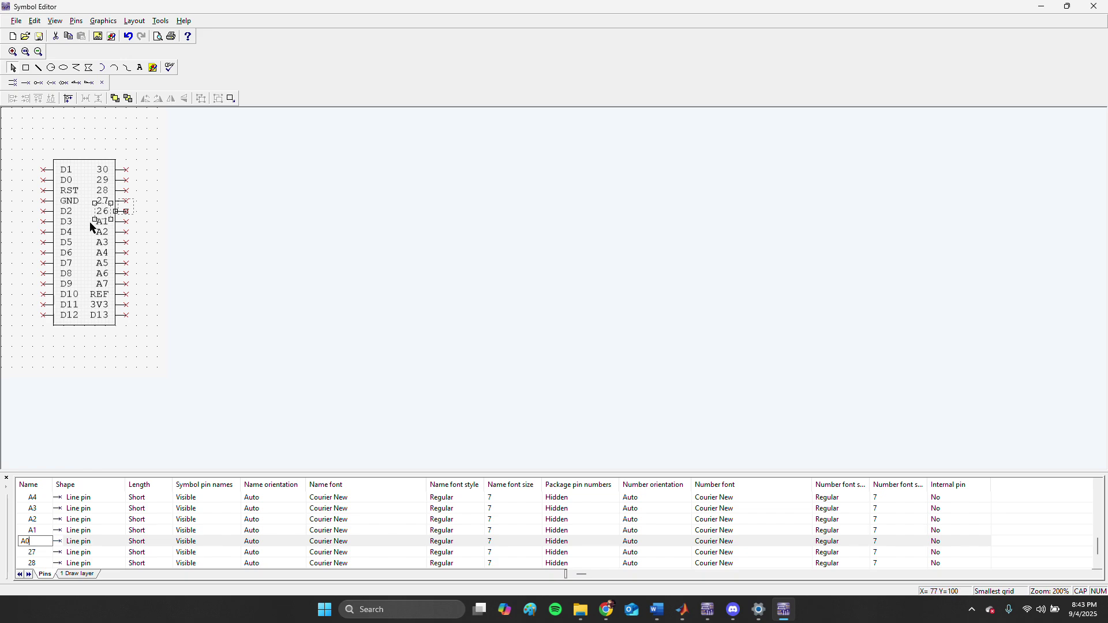
pyautogui.click(161, 236)
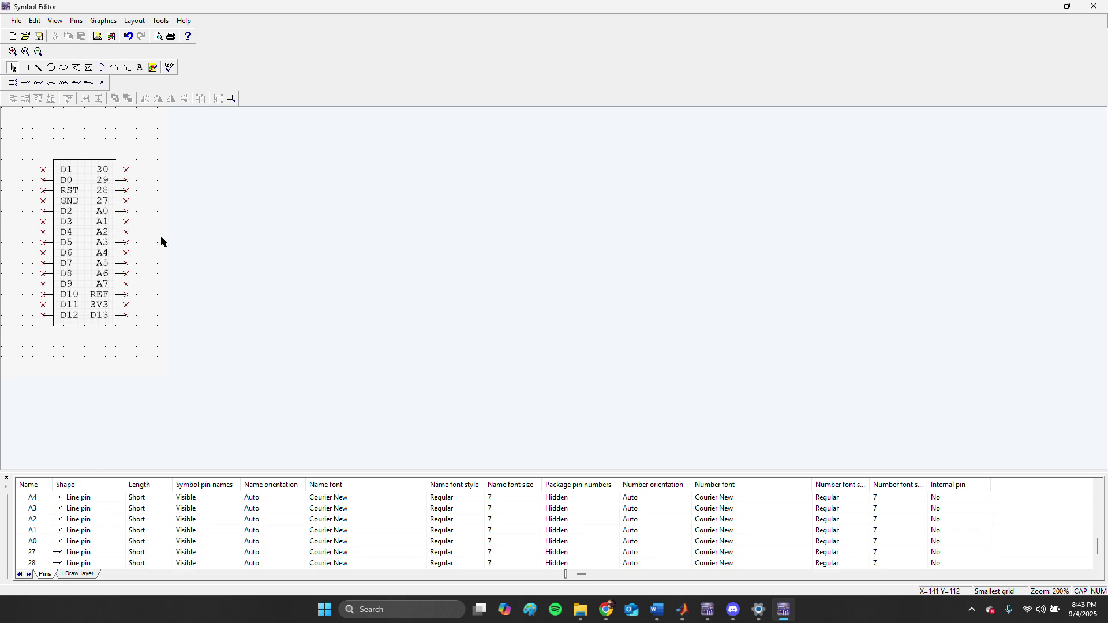
pyautogui.click(38, 552)
pyautogui.click(38, 551)
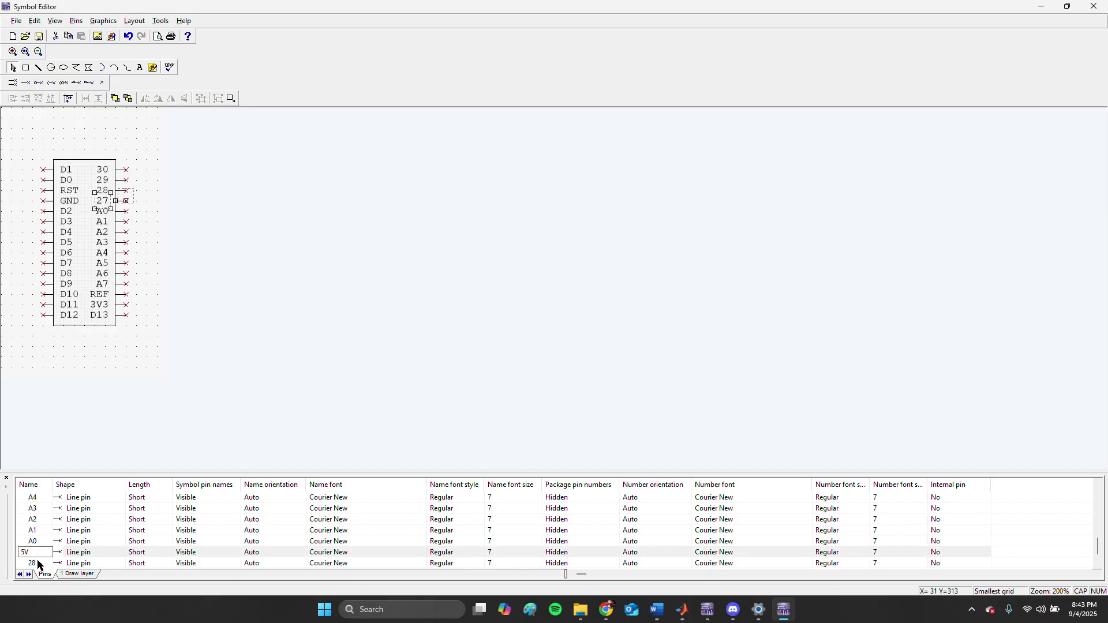
# Rename symbol pin 28 as RST1, distinct from the existing RST pin
pyautogui.click(40, 563)
pyautogui.click(41, 562)
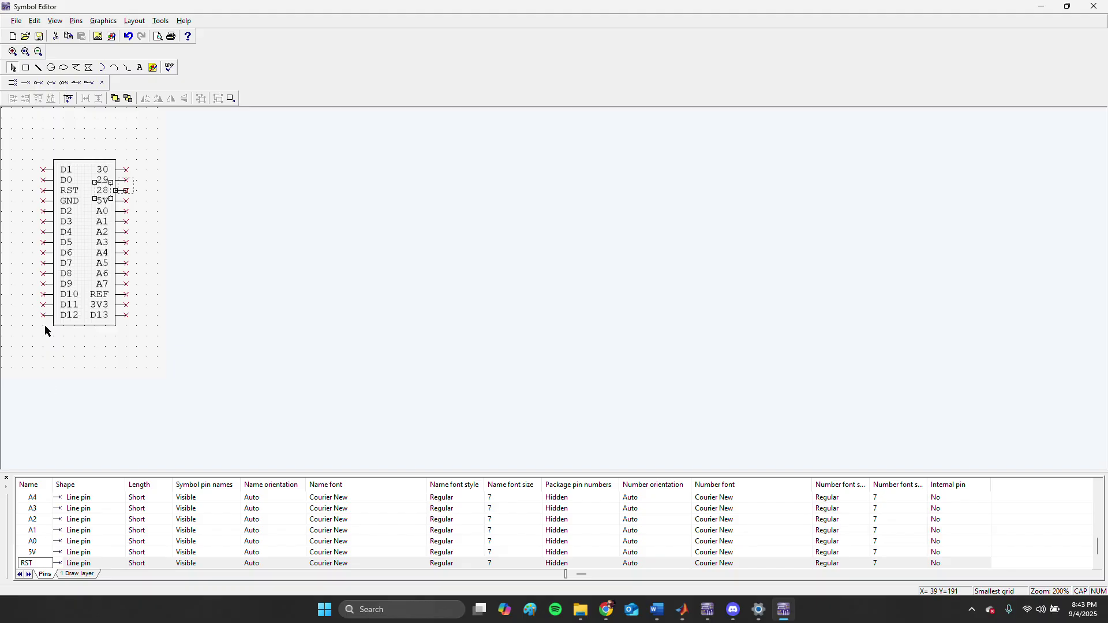
pyautogui.click(65, 420)
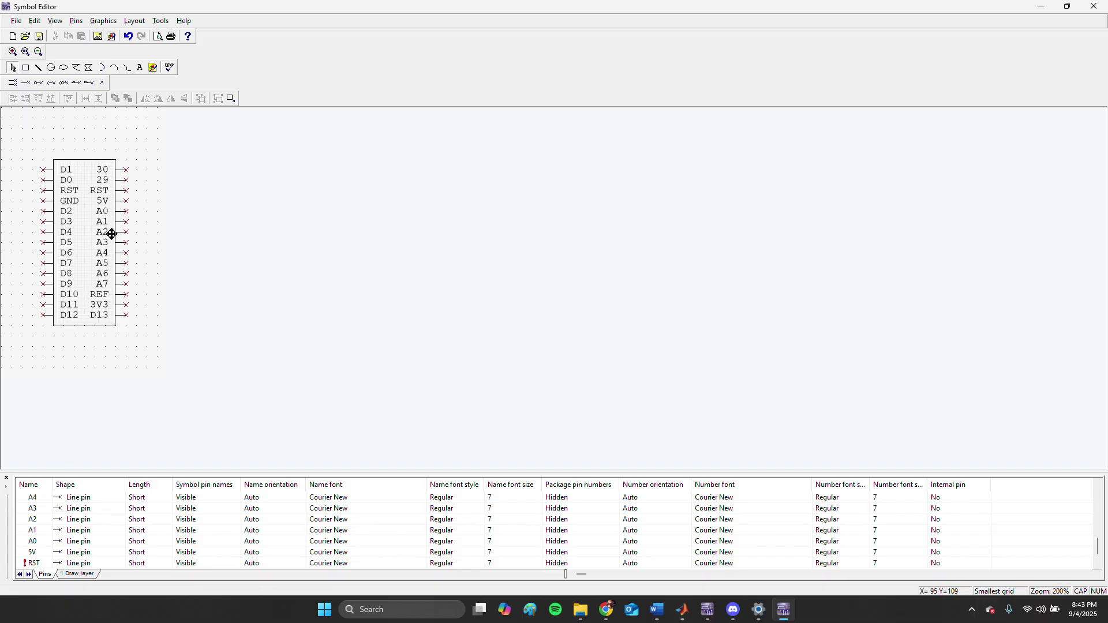
pyautogui.click(40, 563)
pyautogui.click(42, 563)
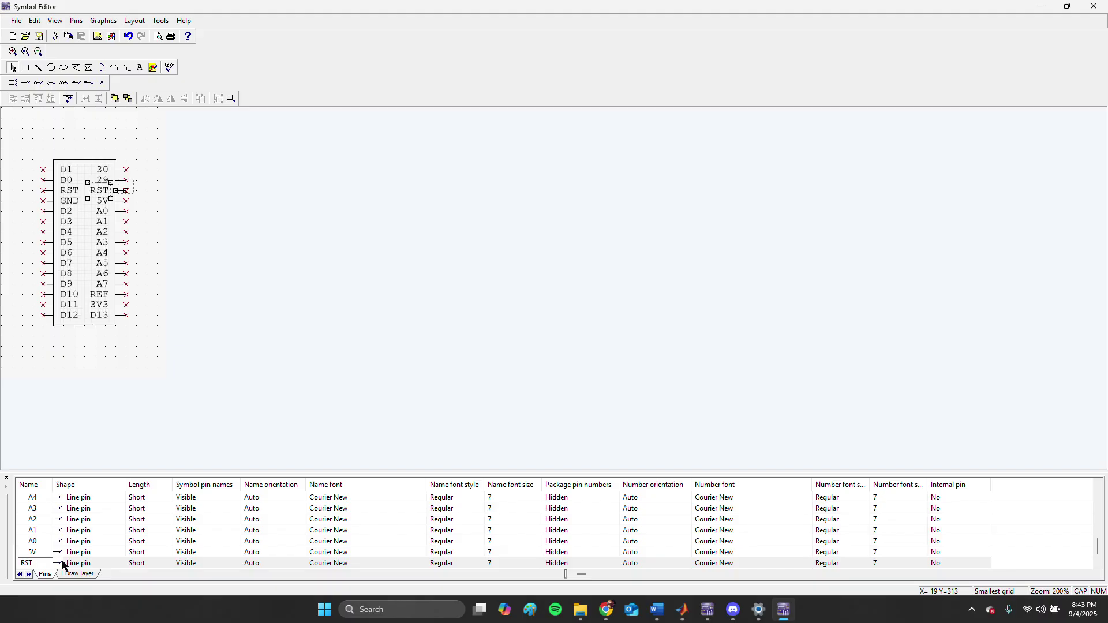
pyautogui.click(87, 418)
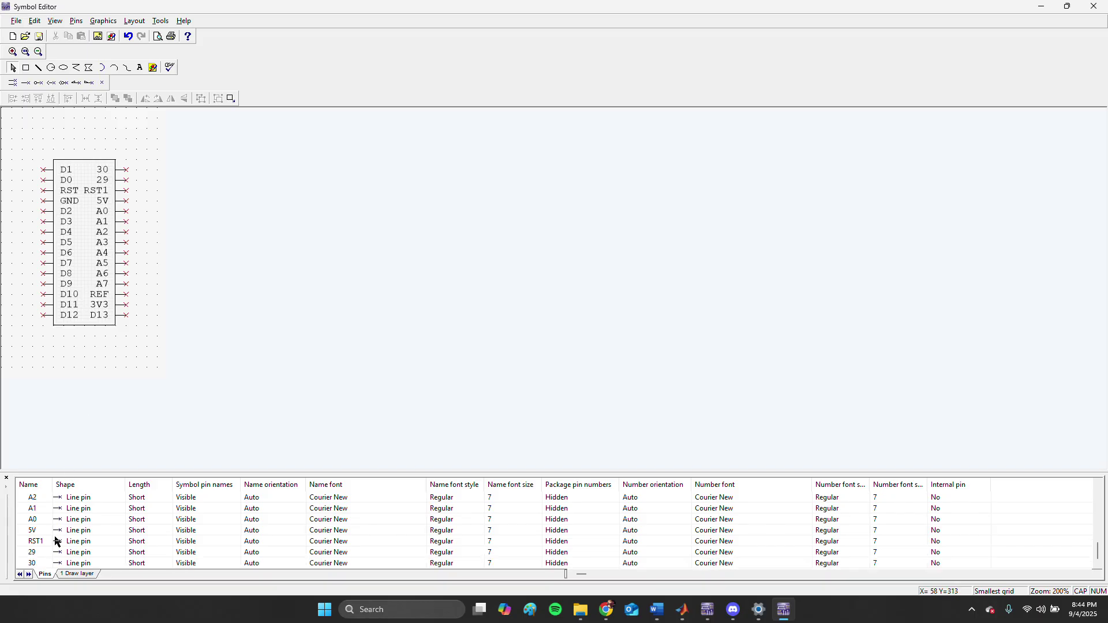
# Rename symbol pin 29 as GND1, distinct from the existing GND pin, and pin 30 as VIN
pyautogui.doubleClick(40, 551)
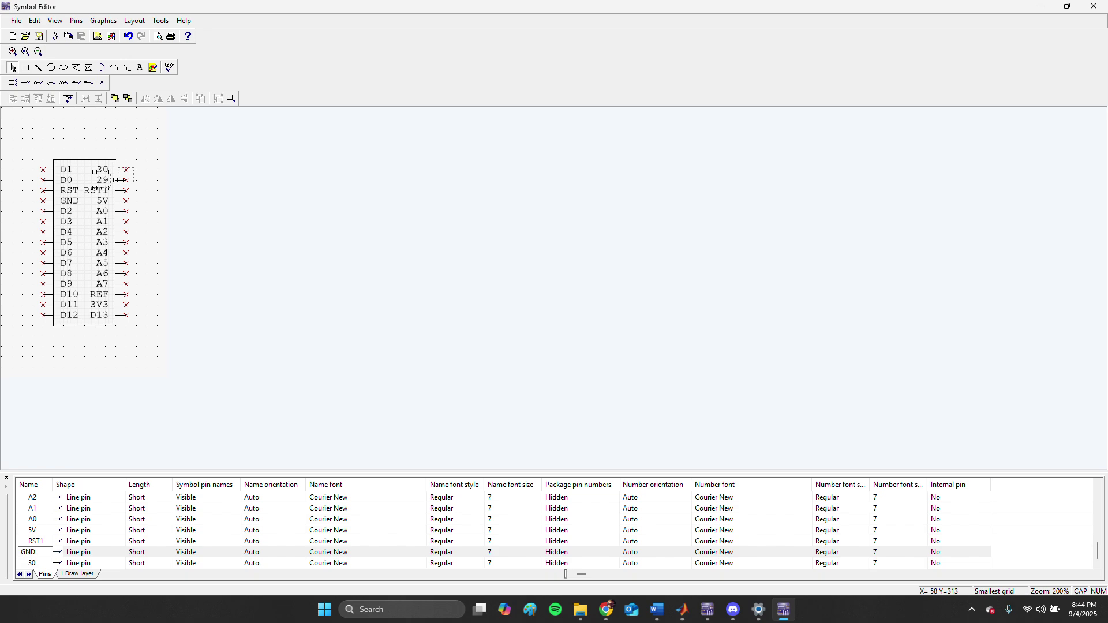
pyautogui.click(137, 395)
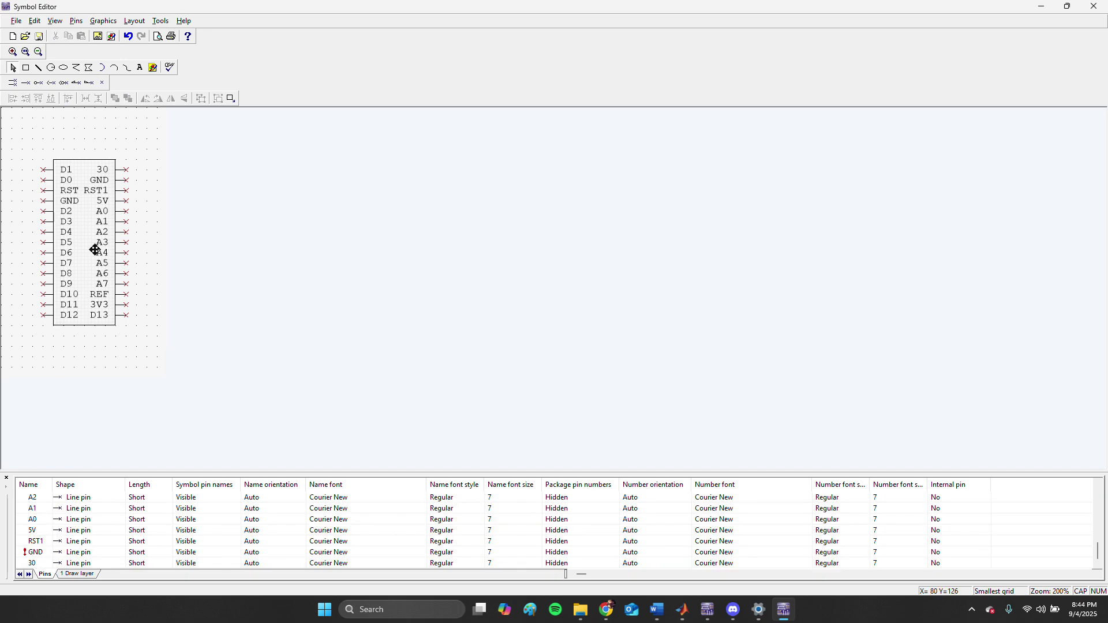
pyautogui.doubleClick(50, 554)
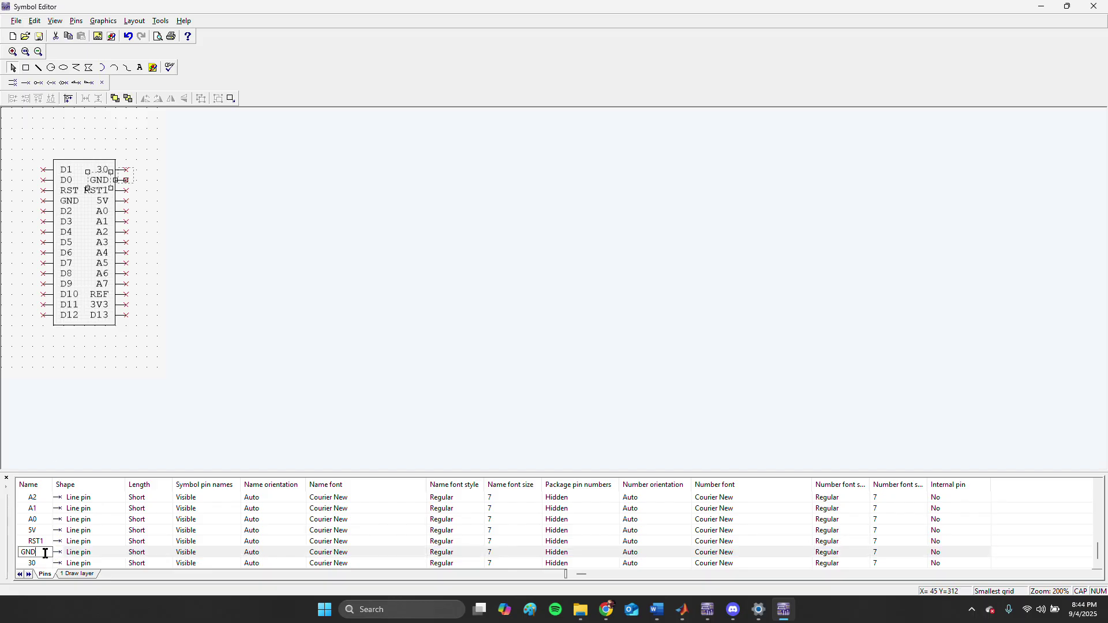
pyautogui.write('1')
pyautogui.press('Return')
pyautogui.doubleClick(39, 563)
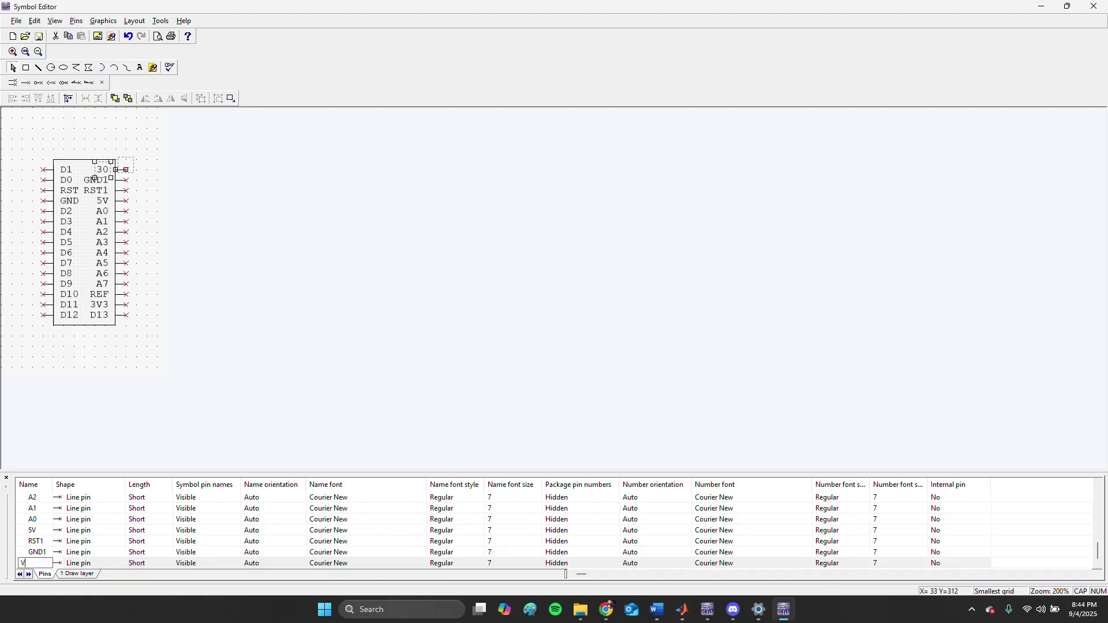
pyautogui.click(273, 432)
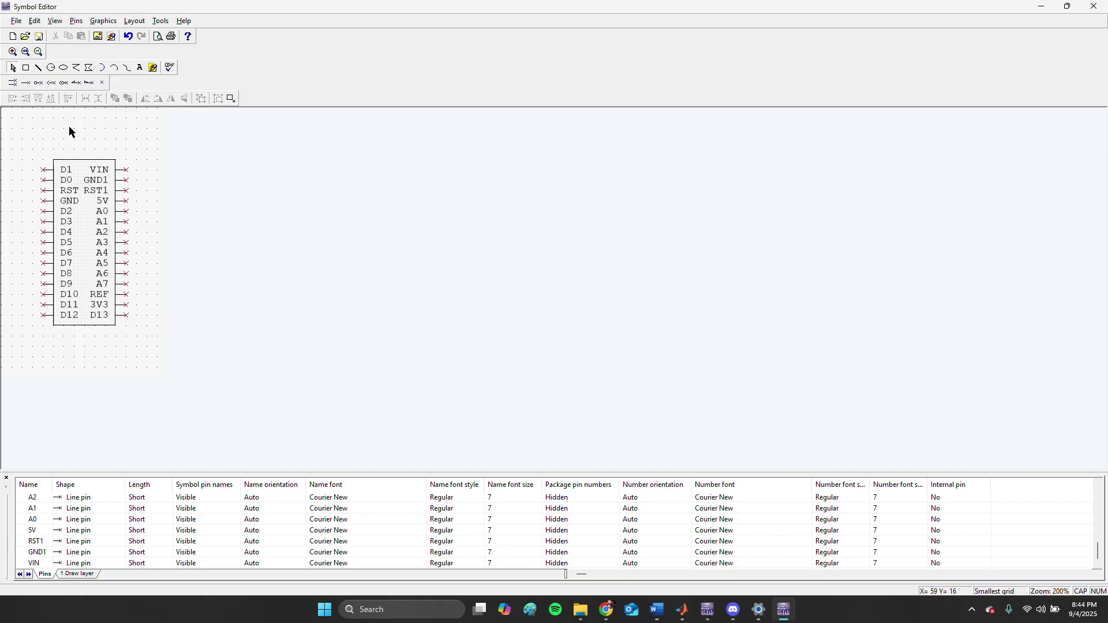
# Save the edited symbol and close the Symbol Editor to return to the component wizard
pyautogui.click(17, 21)
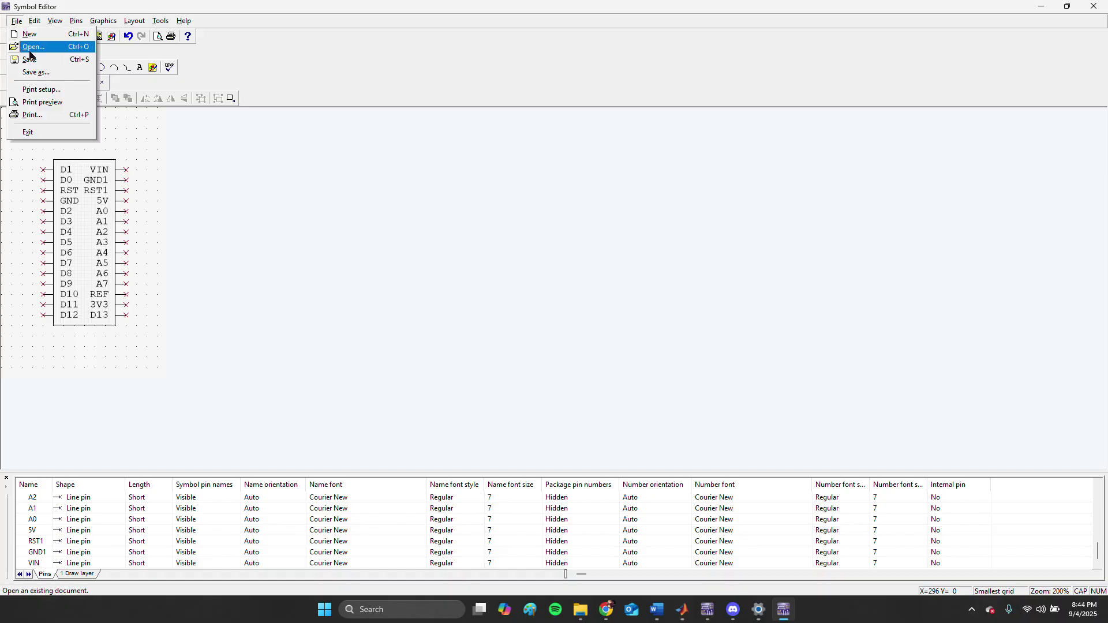
pyautogui.click(33, 66)
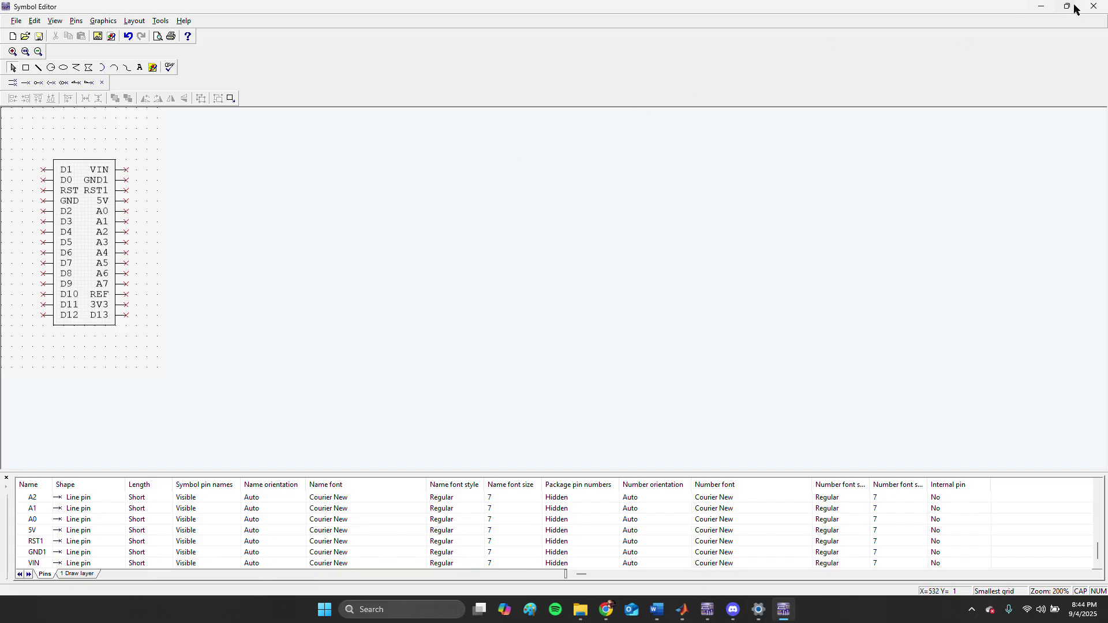
pyautogui.click(1095, 7)
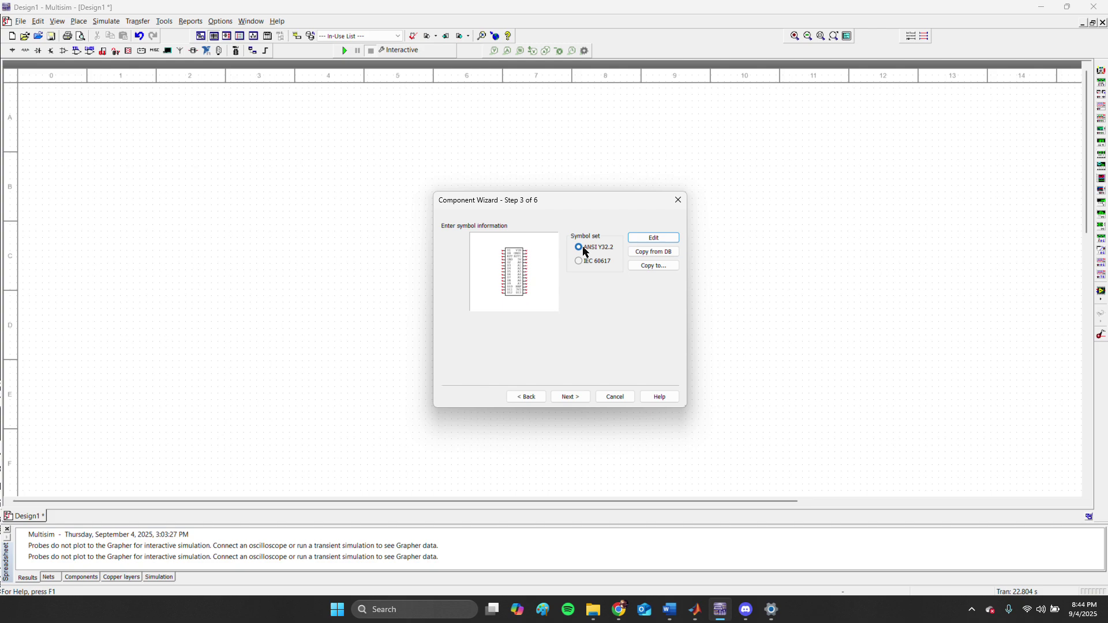
# Accept the symbol and default pin parameters, and continue to the family selection without mapping the package pins
pyautogui.click(570, 398)
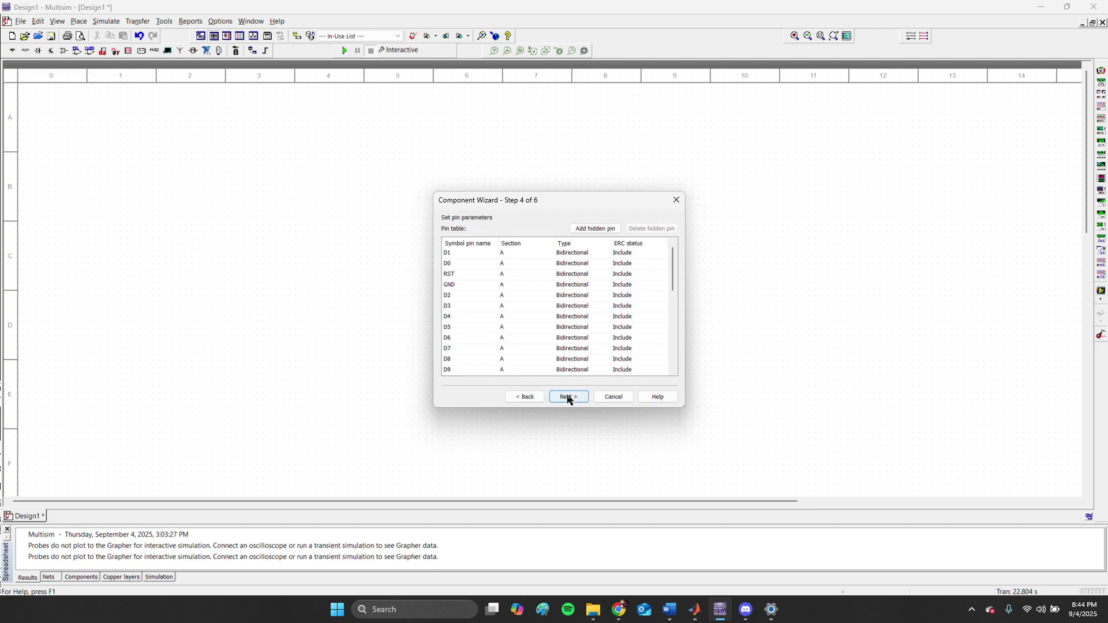
pyautogui.click(567, 397)
pyautogui.click(568, 397)
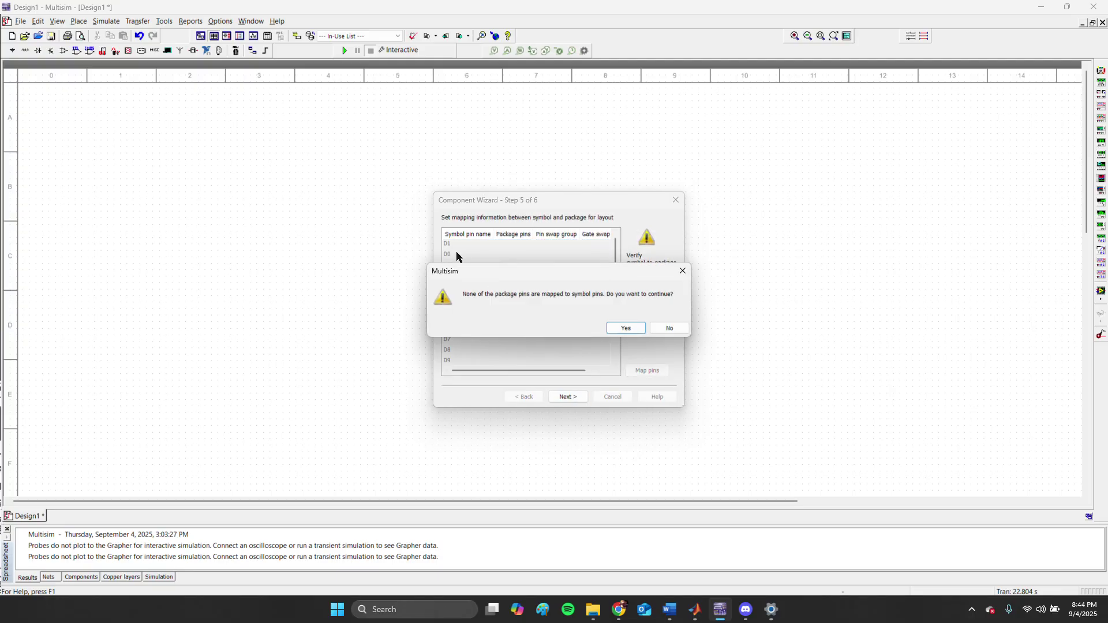
pyautogui.click(629, 327)
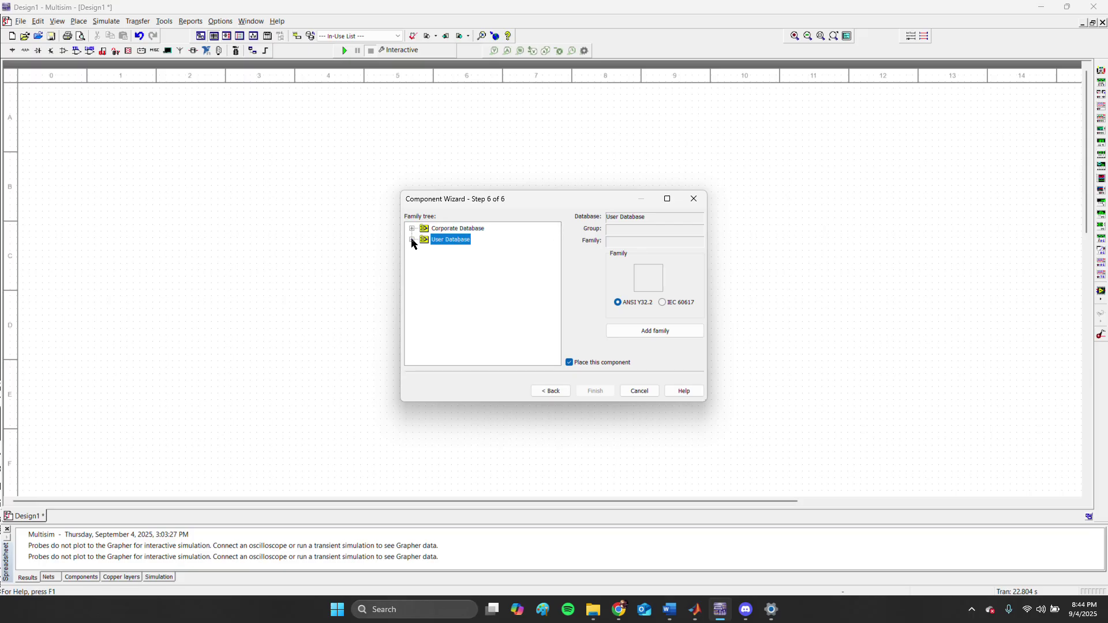
# Add a family named Microcontrollers_2 to the Misc group of the User Database and finish the wizard with the component set to be placed
pyautogui.click(647, 331)
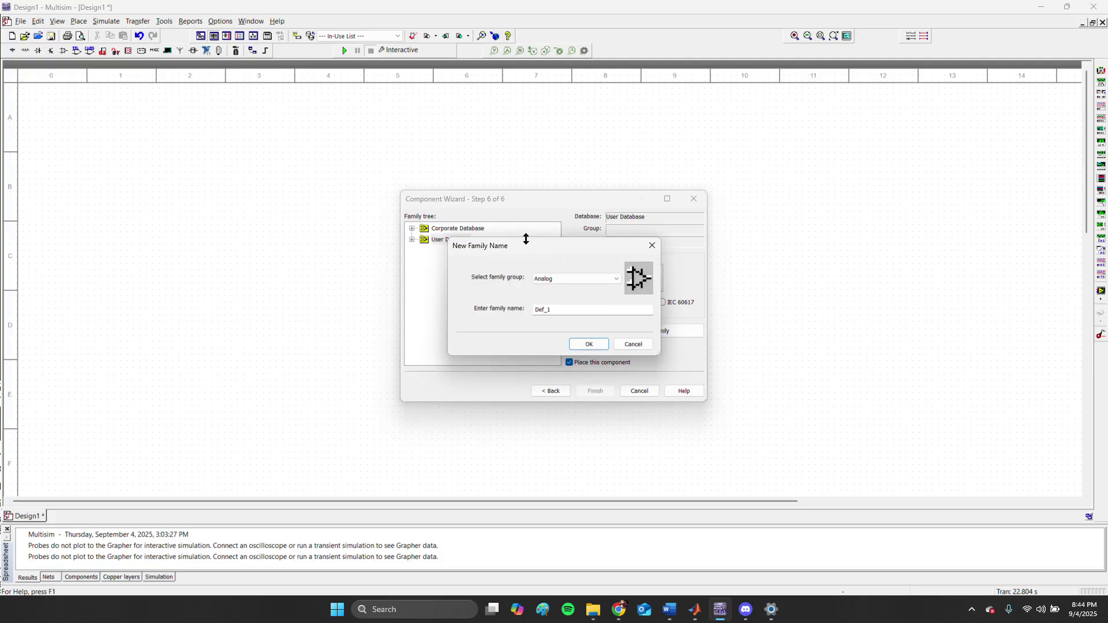
pyautogui.click(581, 279)
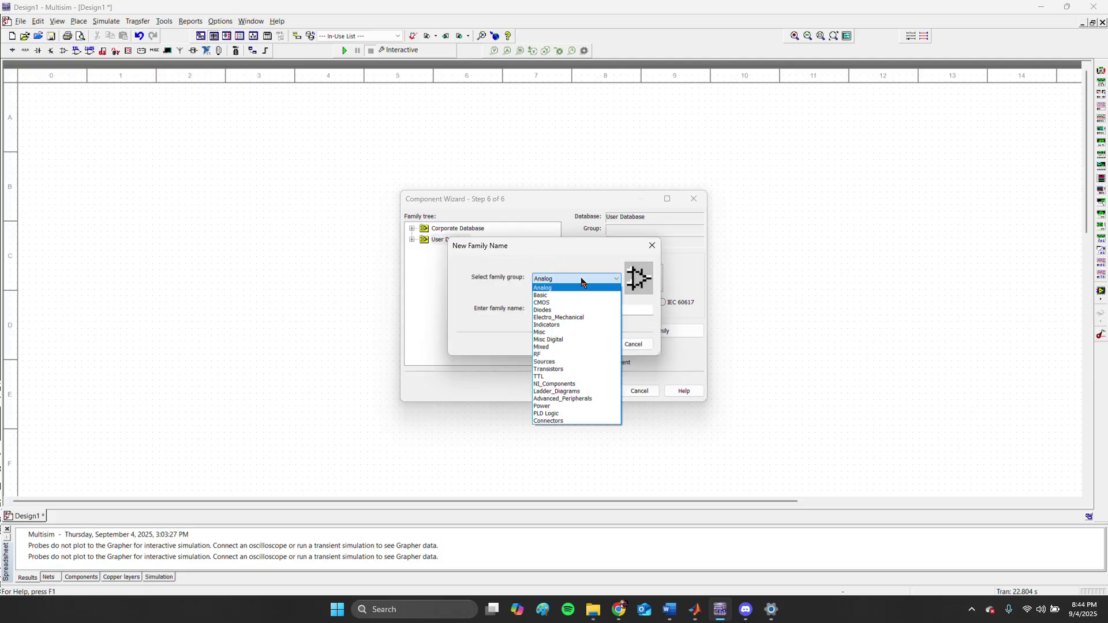
pyautogui.click(557, 333)
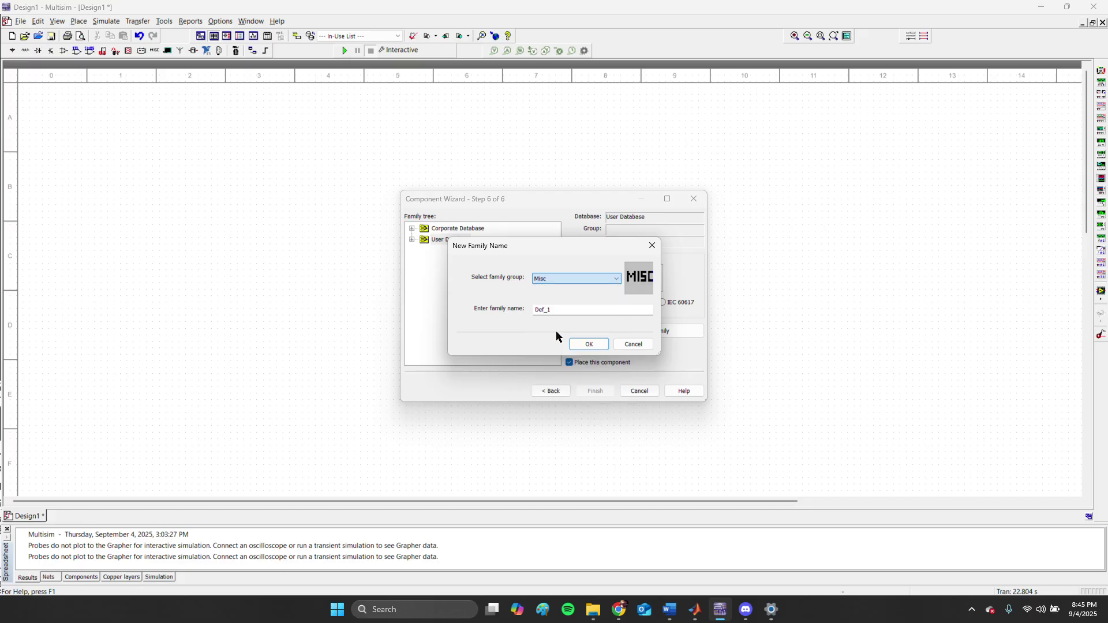
pyautogui.click(563, 311)
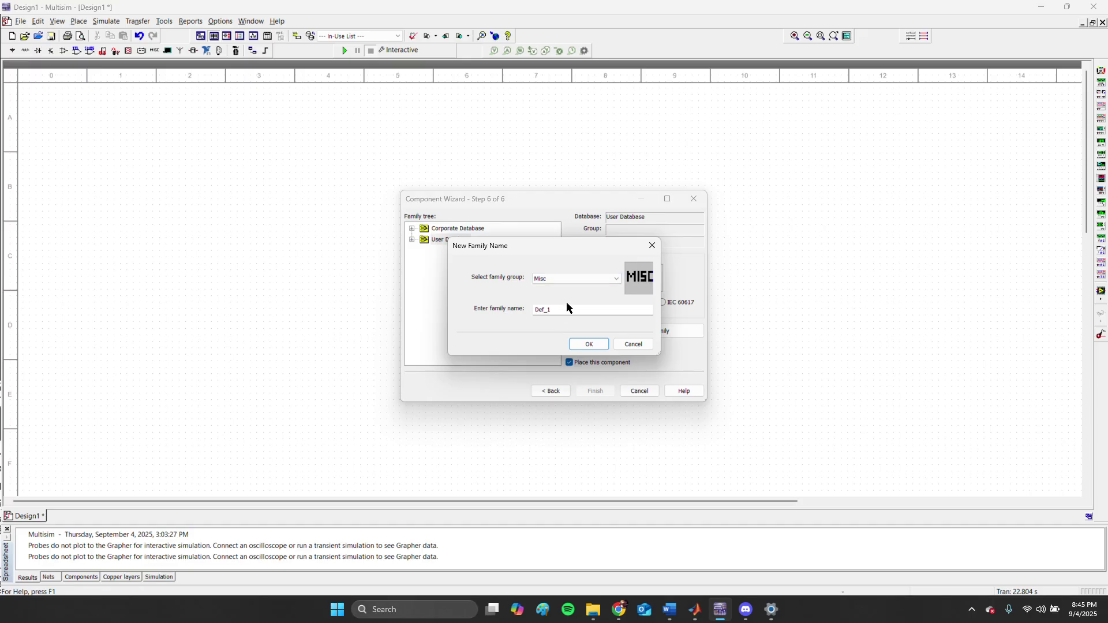
pyautogui.moveTo(564, 312); pyautogui.dragTo(519, 315)
pyautogui.write('m')
pyautogui.press('capslock')
pyautogui.press('BackSpace')
pyautogui.write('Microcontrollers_2')
pyautogui.click(594, 346)
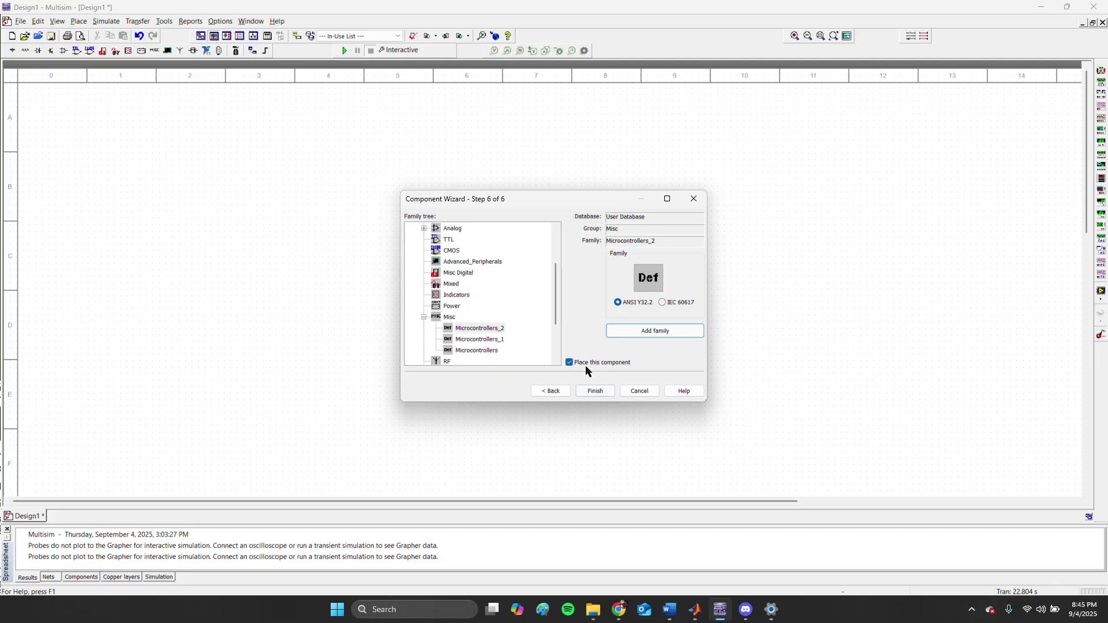
pyautogui.click(596, 393)
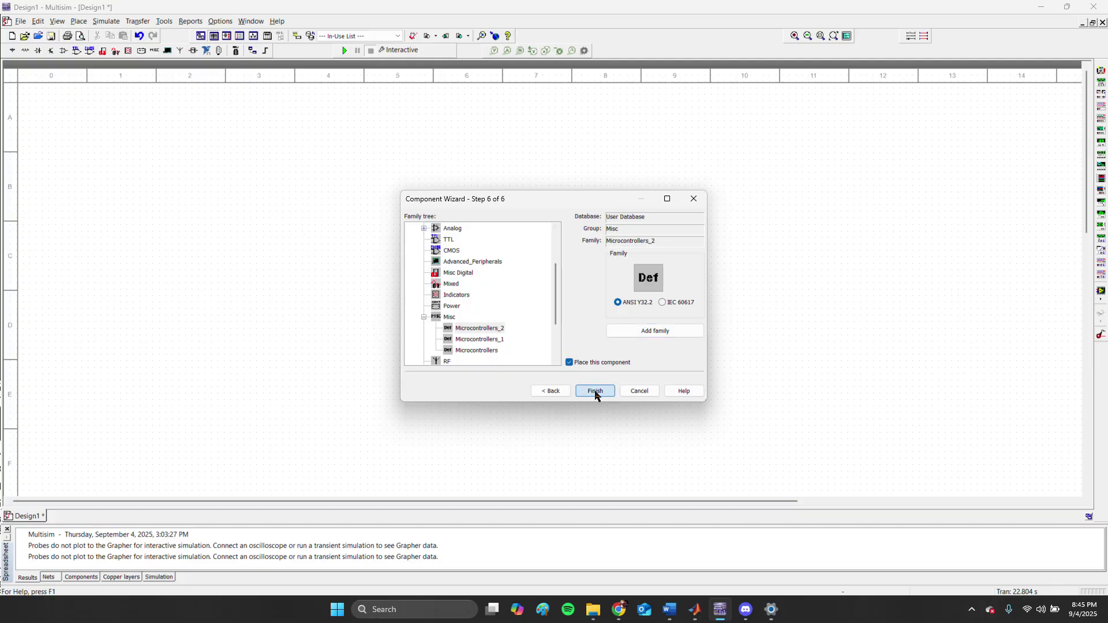
# Place the new Nucleo G031K8_1 component on the upper-left area of the schematic sheet and check its pin names
pyautogui.click(288, 256)
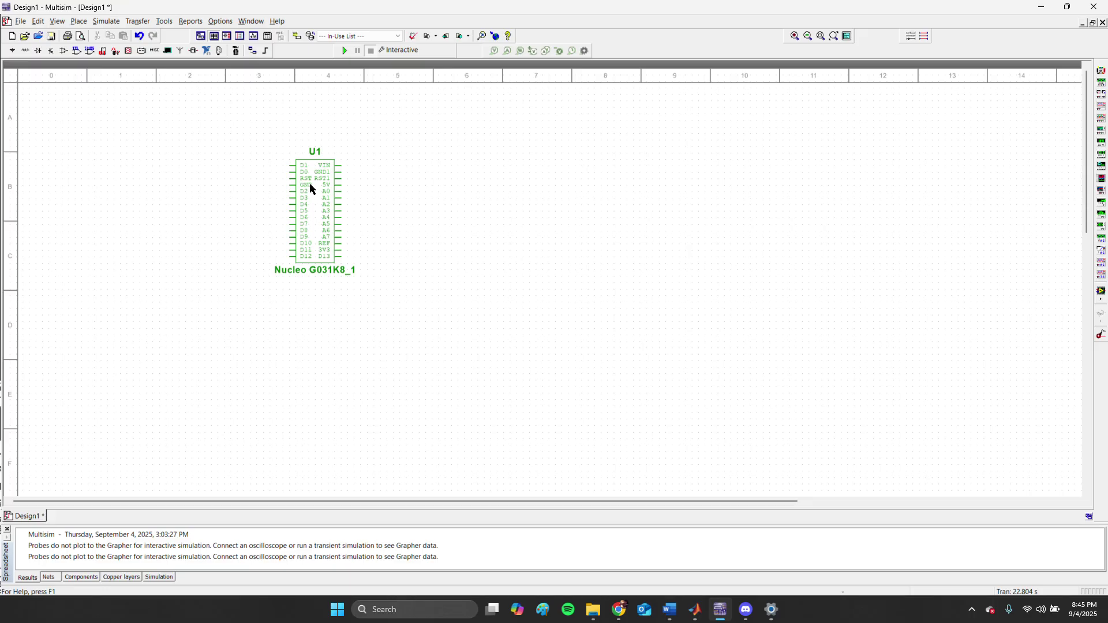
pyautogui.scroll(5, 340, 176)
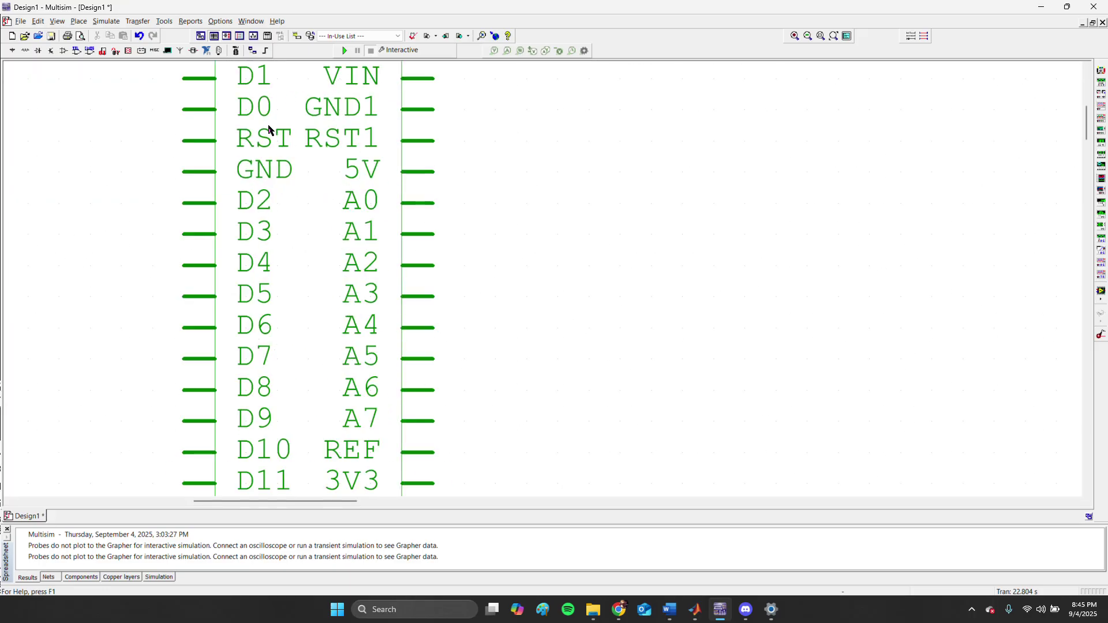
pyautogui.scroll(-5, 279, 116)
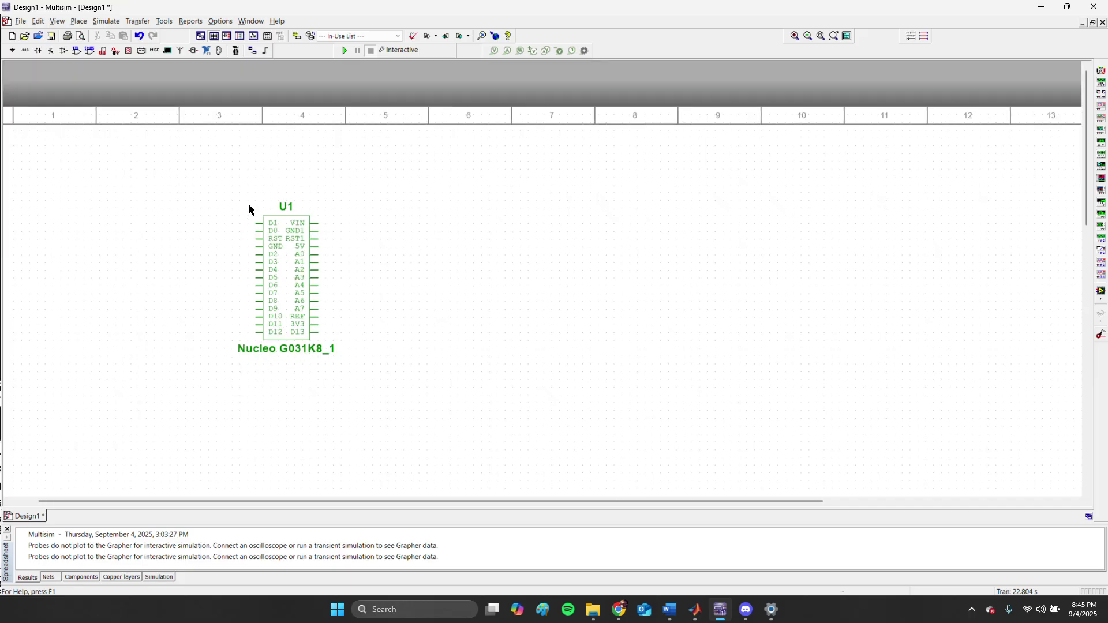
pyautogui.scroll(-1, 249, 208)
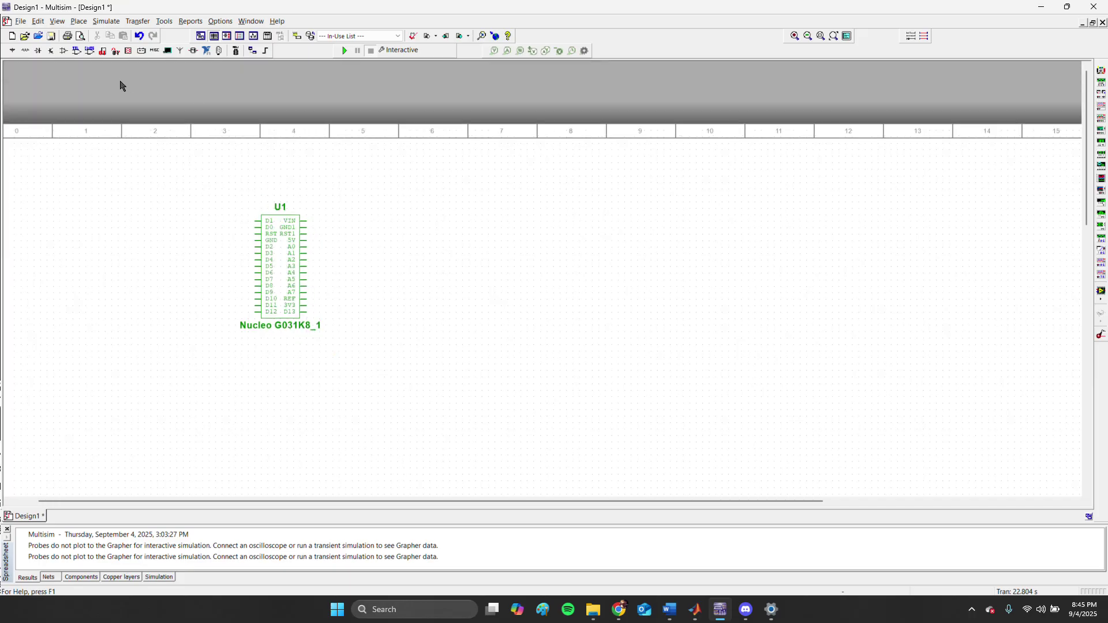
# Start placing another component and switch the component browser to the User Database
pyautogui.click(80, 23)
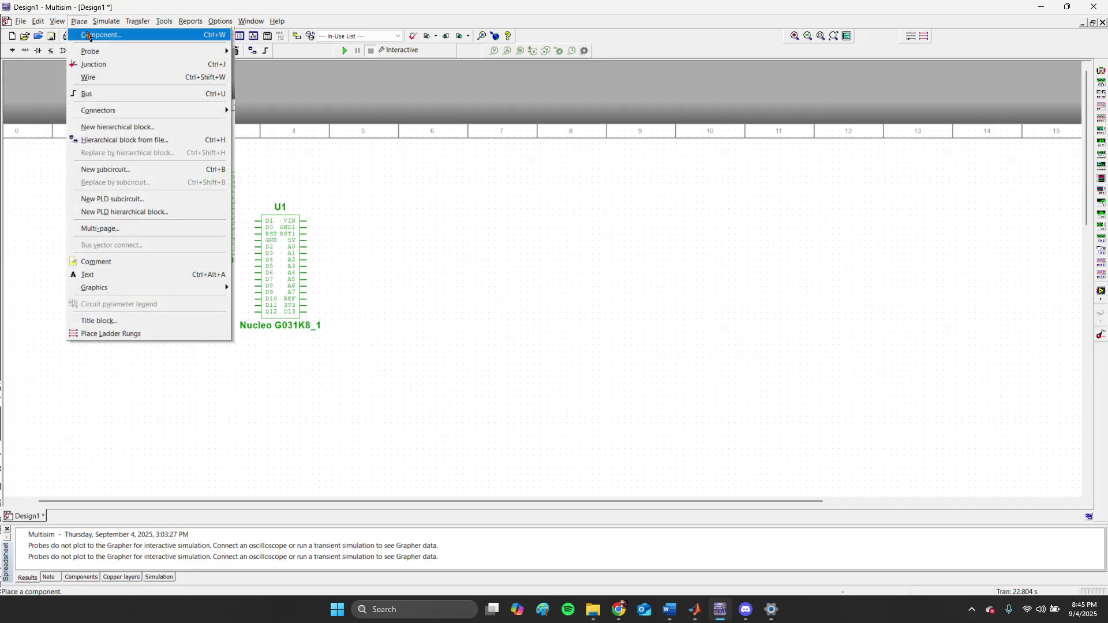
pyautogui.click(89, 36)
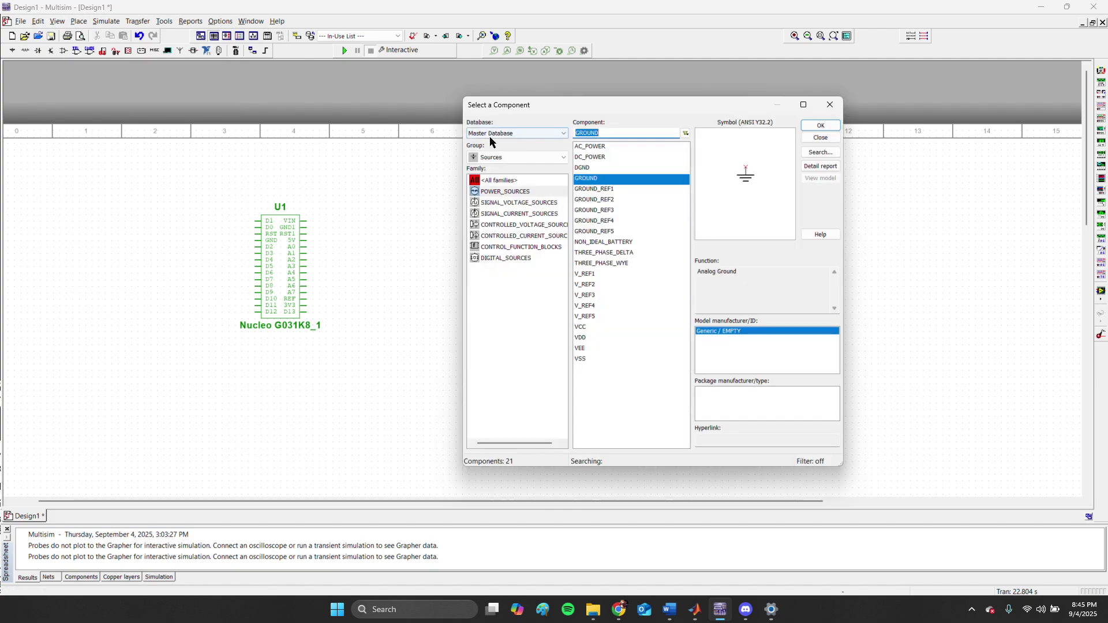
pyautogui.click(504, 134)
pyautogui.click(508, 156)
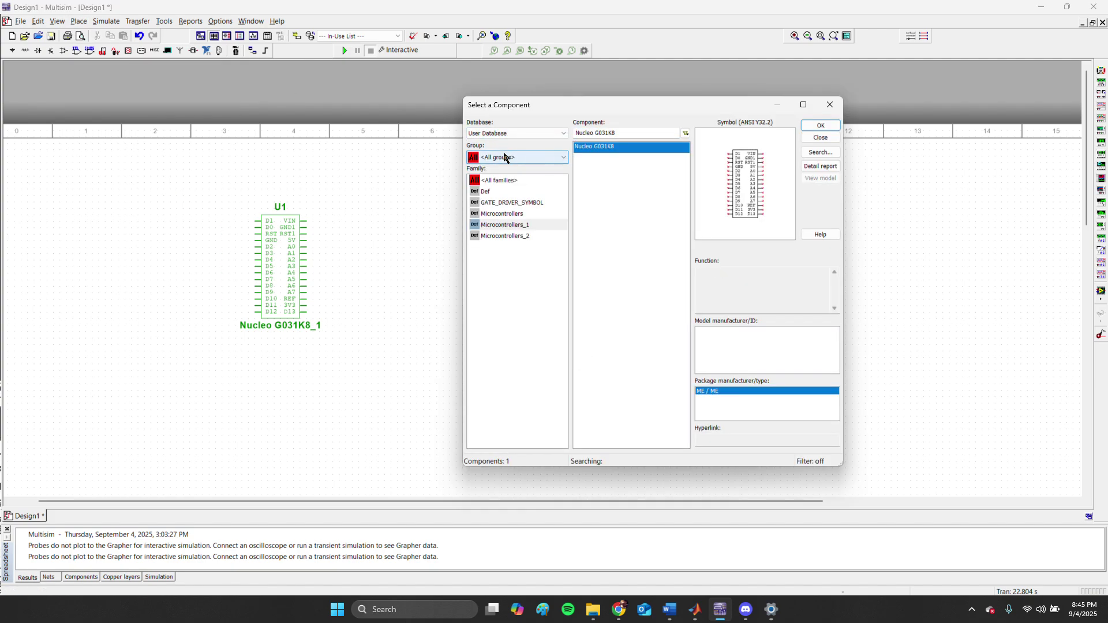
# Examine which components and symbols are stored in the Def, Microcontrollers, Microcontrollers_1 and Microcontrollers_2 families
pyautogui.click(495, 193)
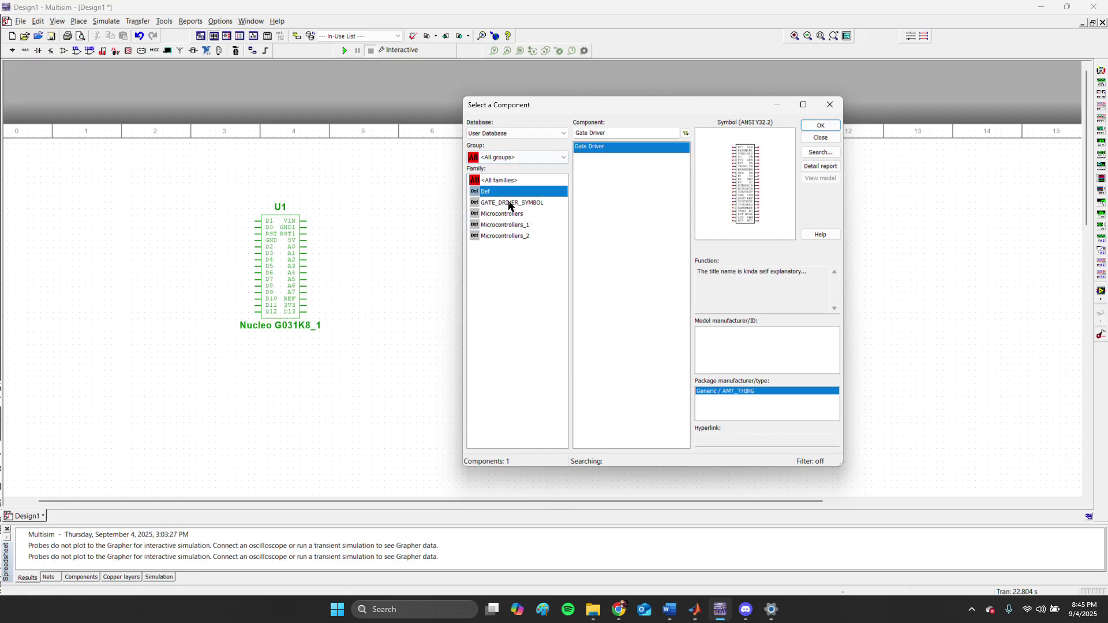
pyautogui.click(511, 214)
pyautogui.click(515, 226)
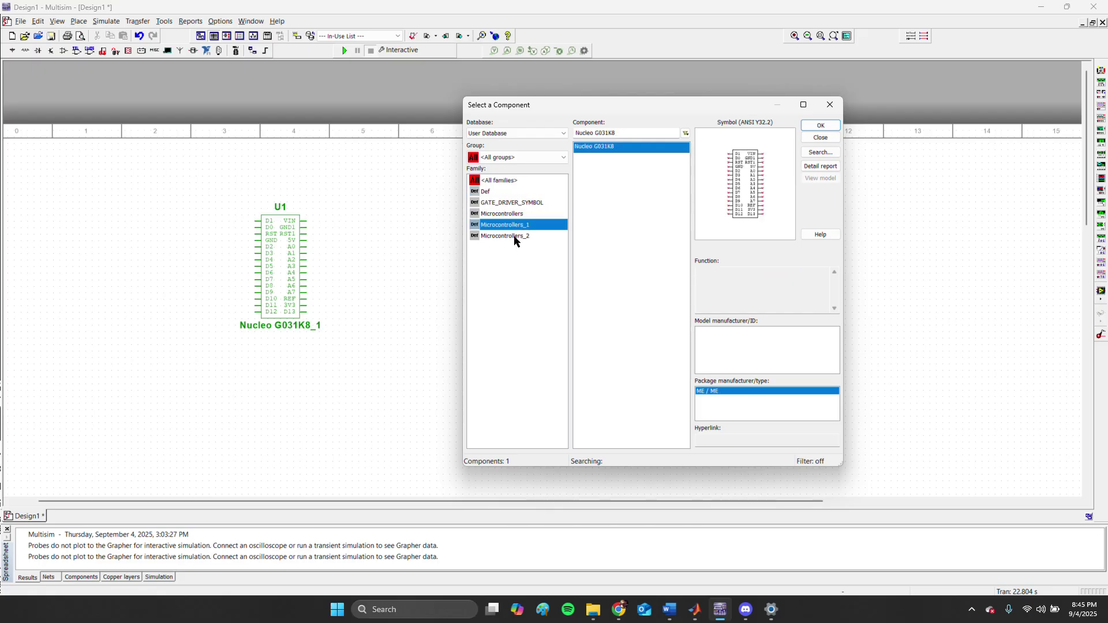
pyautogui.click(522, 237)
pyautogui.click(523, 225)
pyautogui.click(525, 214)
pyautogui.click(525, 224)
pyautogui.click(525, 218)
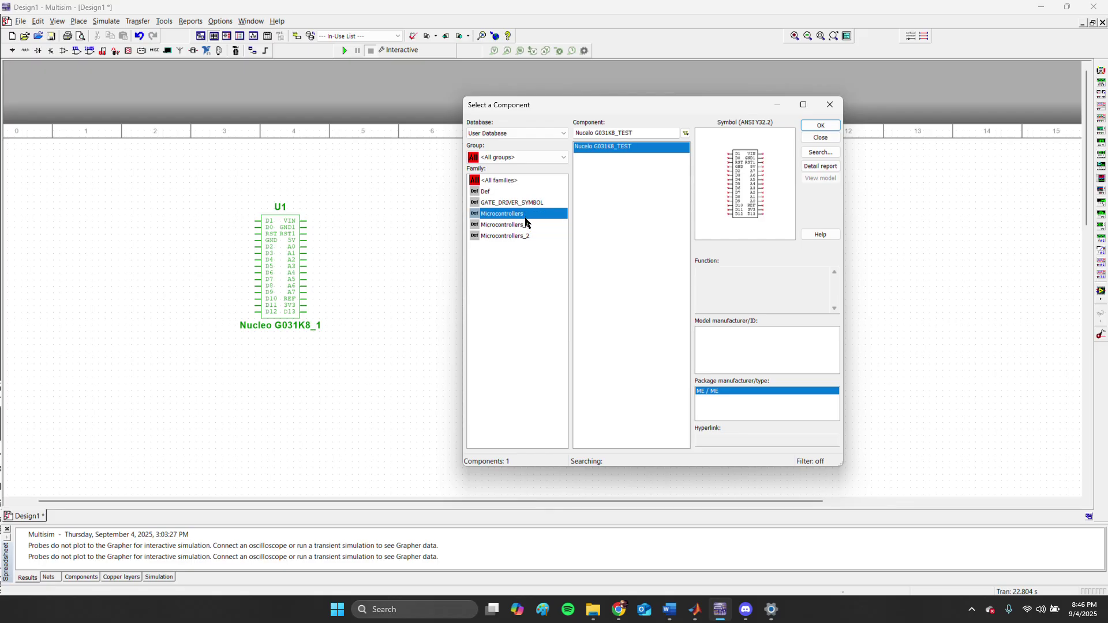
pyautogui.click(526, 225)
pyautogui.click(527, 234)
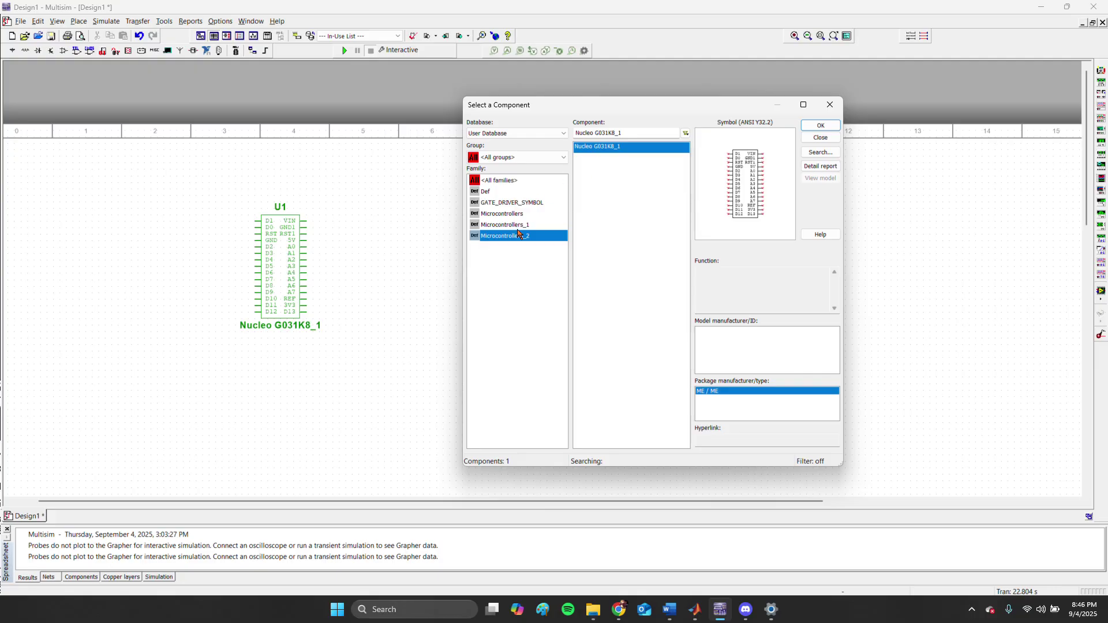
pyautogui.click(519, 225)
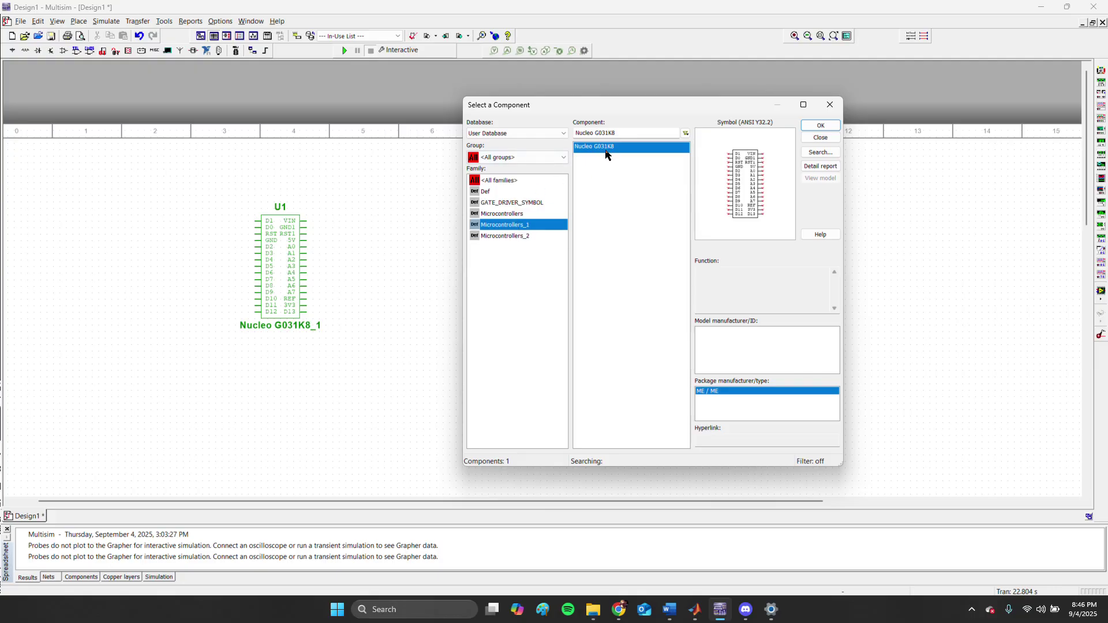
# Place two more Nucleo G031K8_1 components from the Microcontrollers_2 family in a row to the right of U1
pyautogui.click(523, 237)
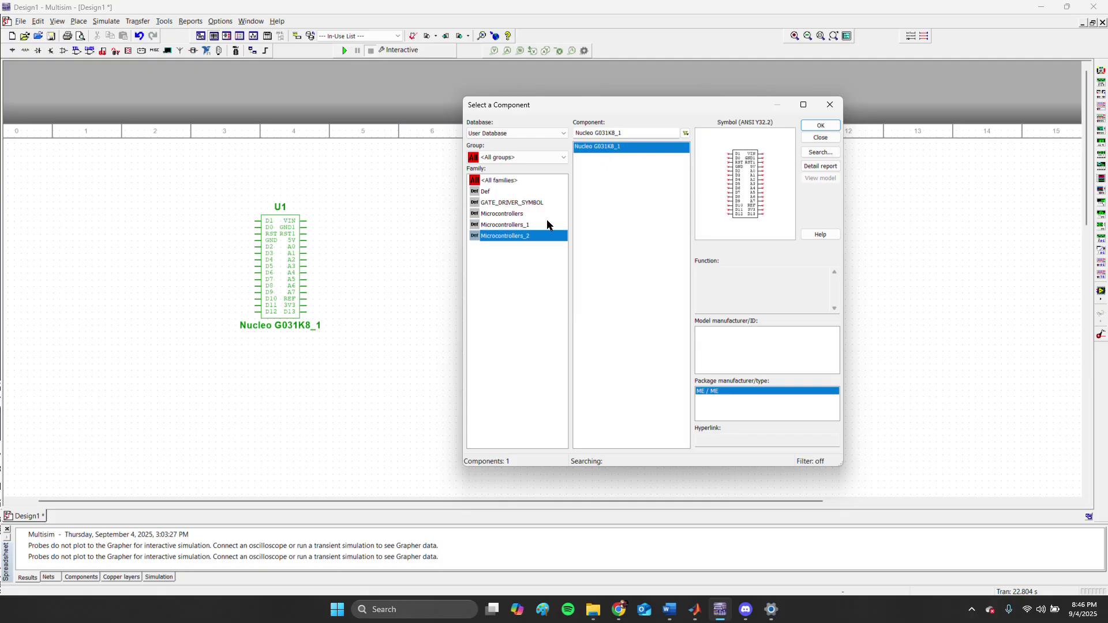
pyautogui.click(831, 126)
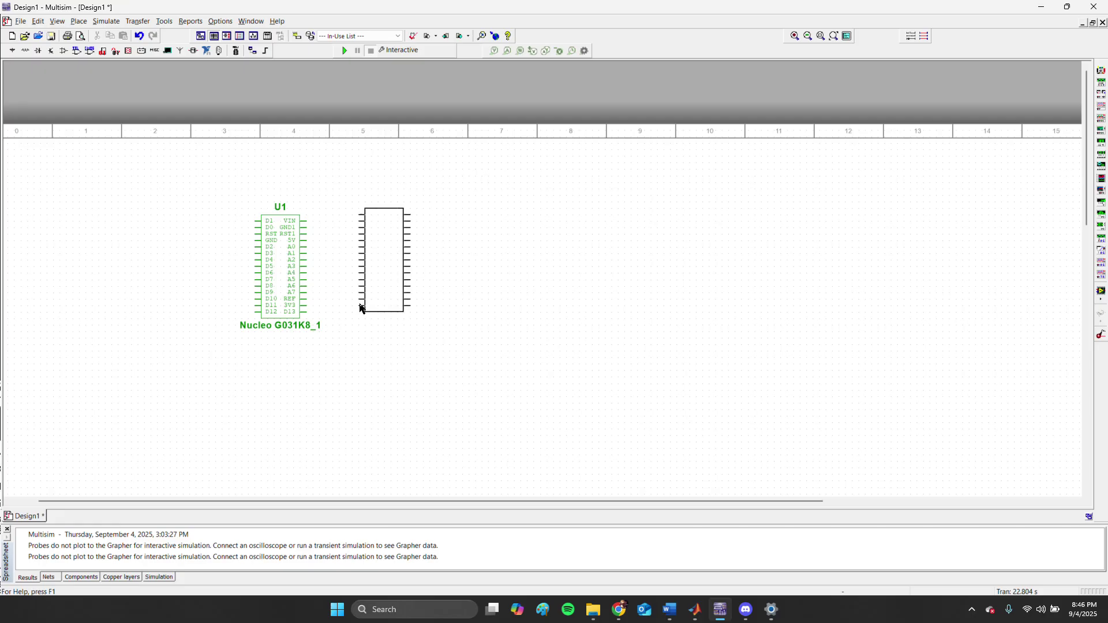
pyautogui.click(413, 318)
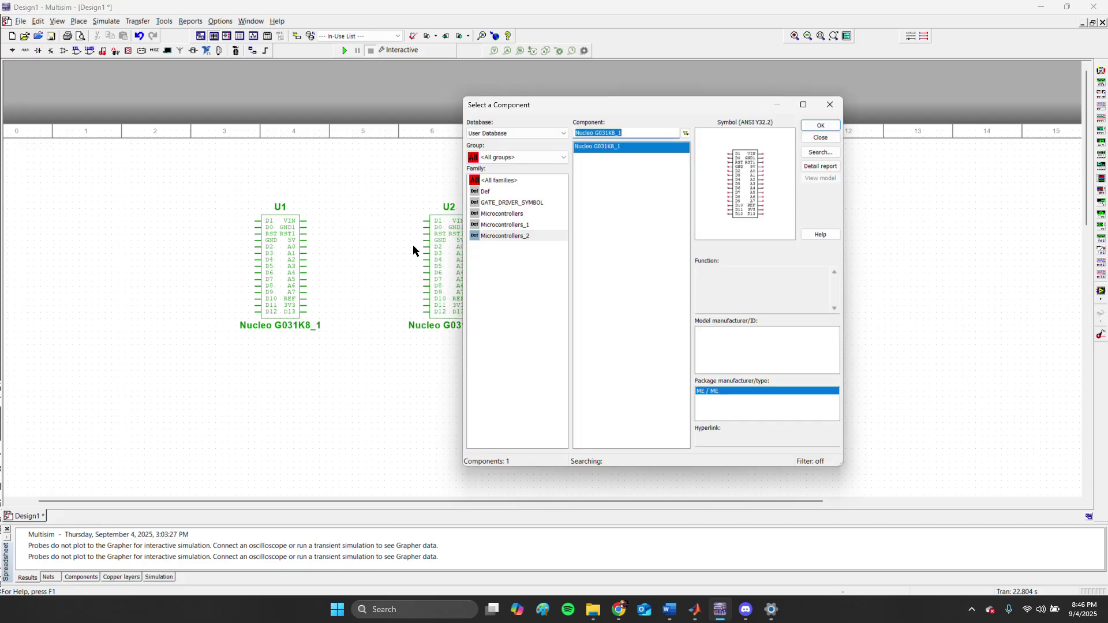
pyautogui.click(831, 126)
pyautogui.click(589, 287)
pyautogui.click(829, 105)
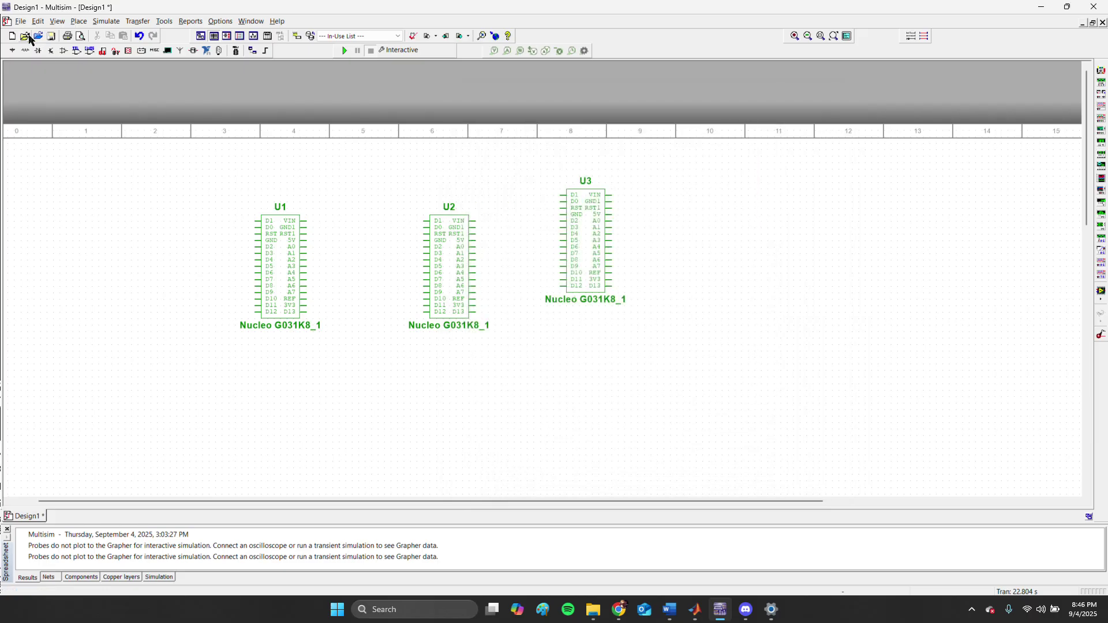
# Place an AC_POWER source to the left of U1 and a GROUND symbol below it
pyautogui.click(12, 51)
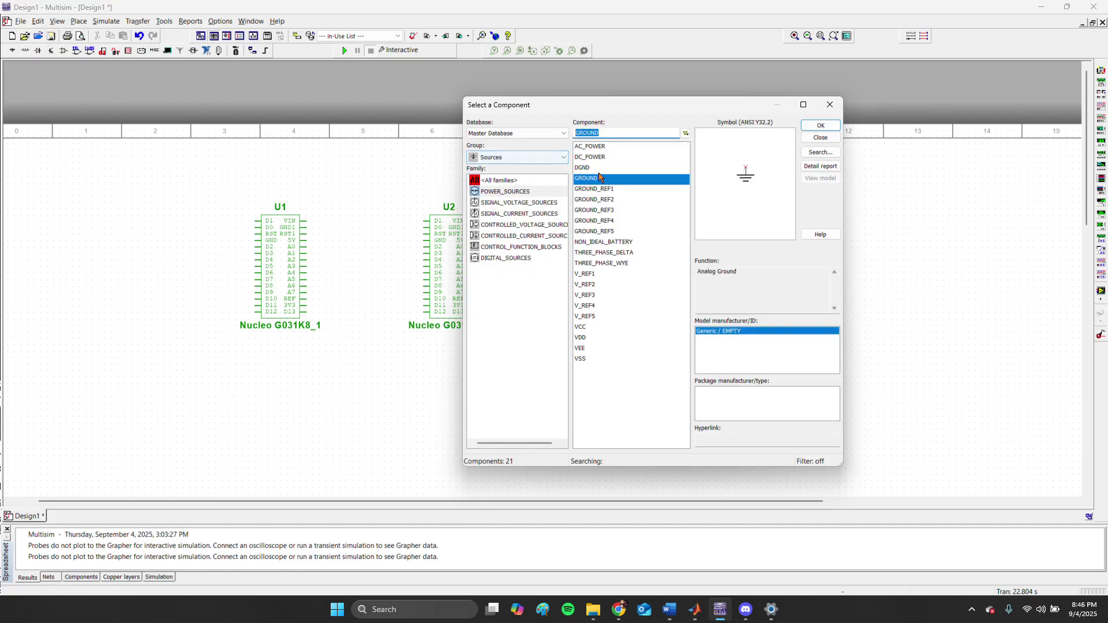
pyautogui.click(589, 147)
pyautogui.click(820, 126)
pyautogui.click(173, 306)
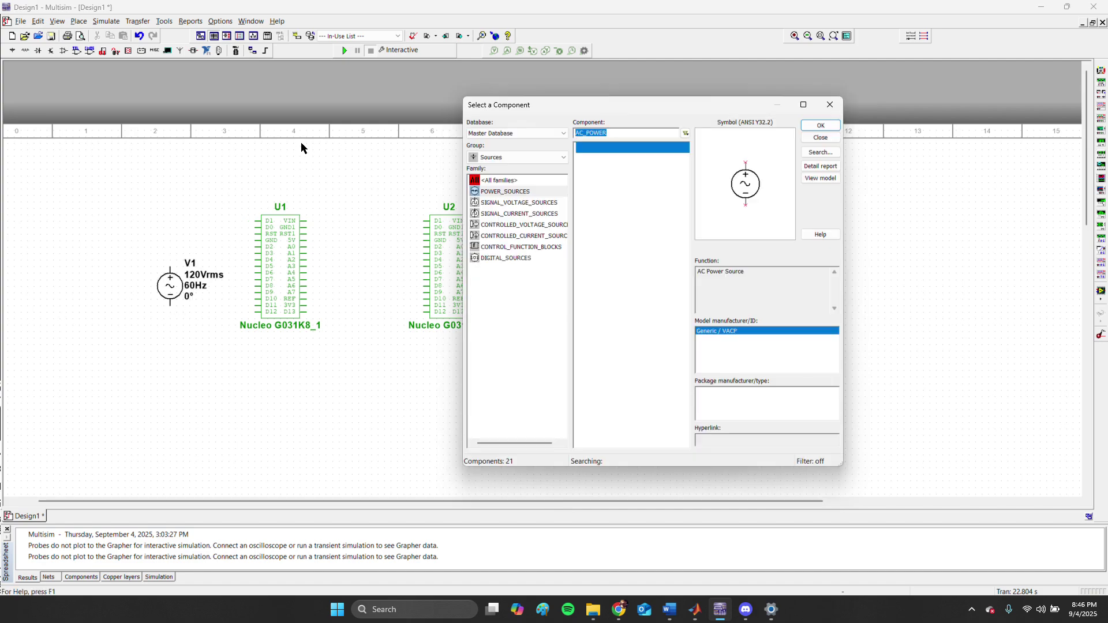
pyautogui.click(820, 125)
pyautogui.click(164, 374)
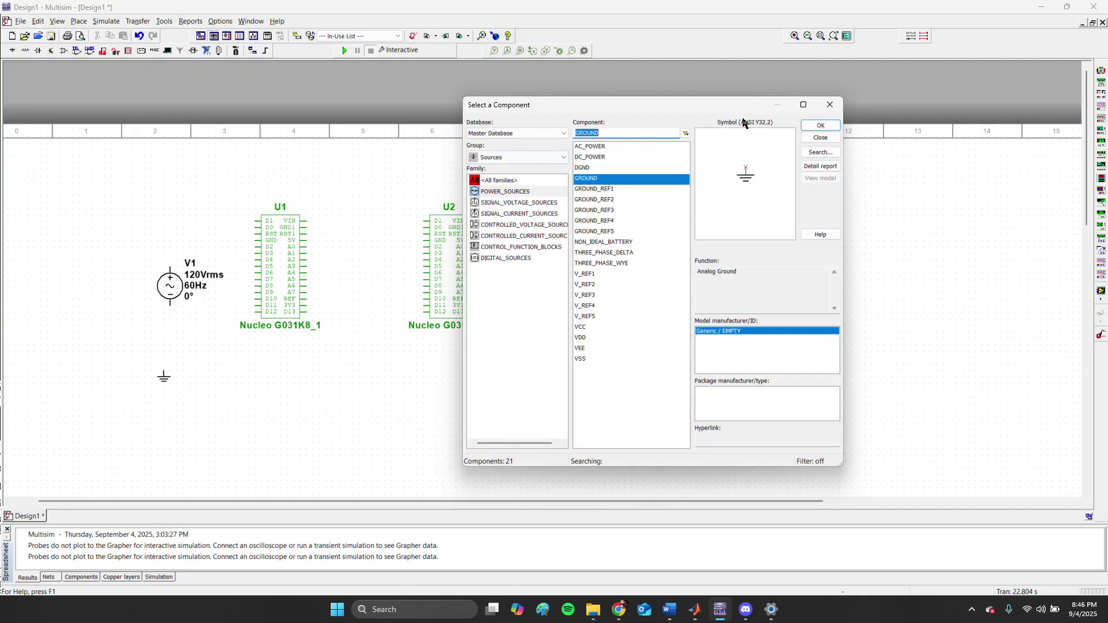
pyautogui.click(829, 104)
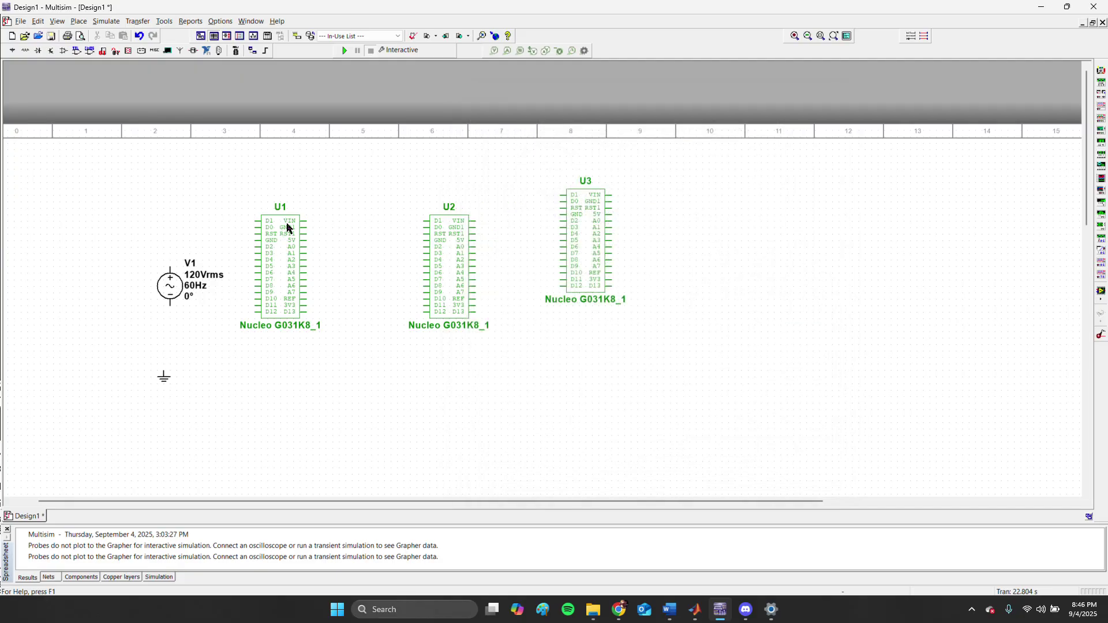
# Wire the ground to V1's negative terminal, U1's VIN to U2's D4, and U2's GND1 to U3's RST
pyautogui.click(164, 372)
pyautogui.click(170, 304)
pyautogui.click(425, 260)
pyautogui.click(476, 228)
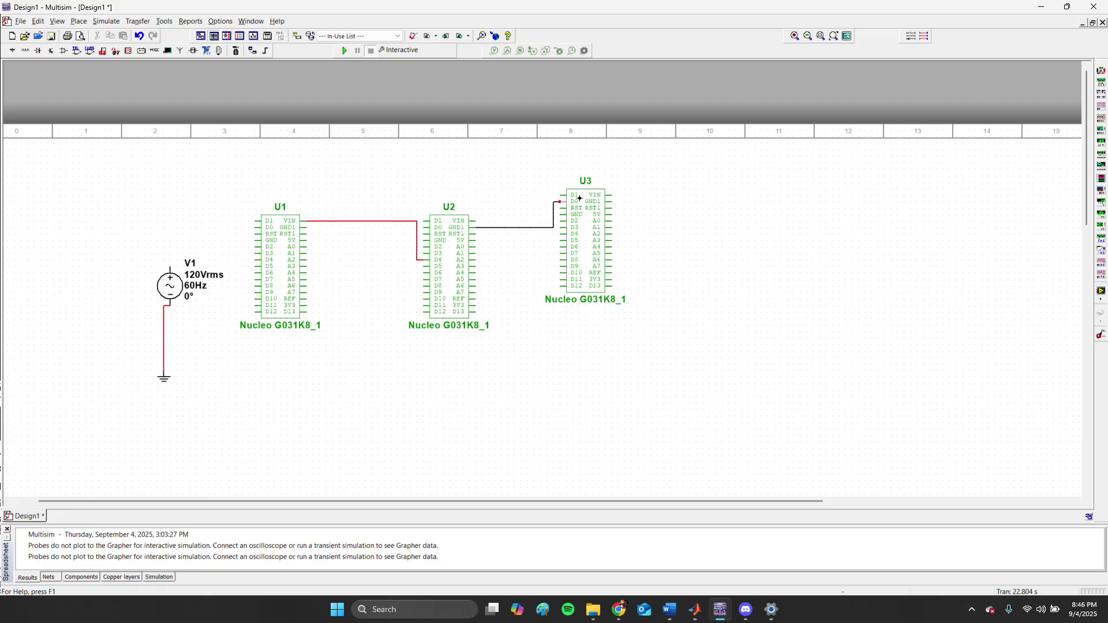
pyautogui.click(559, 207)
# Wire U3's A2 pin to its 3V3 pin and U2's D7 pin to its D11 pin
pyautogui.click(611, 234)
pyautogui.click(611, 279)
pyautogui.click(422, 278)
pyautogui.click(424, 305)
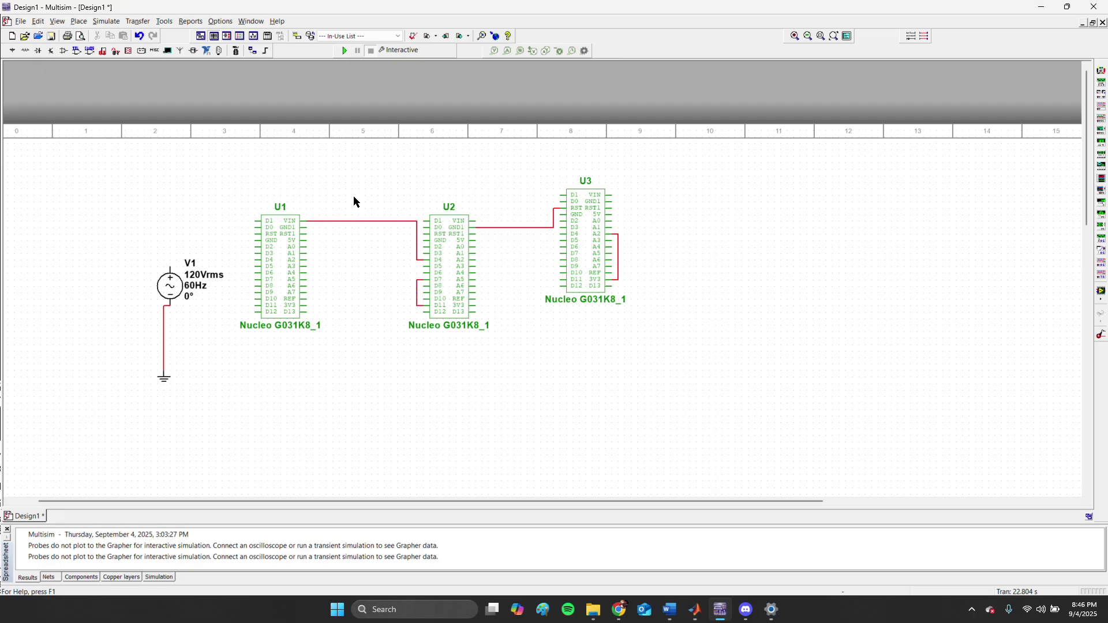
# Change the color of the wire between U1's VIN and U2's D4 to cyan
pyautogui.rightClick(387, 223)
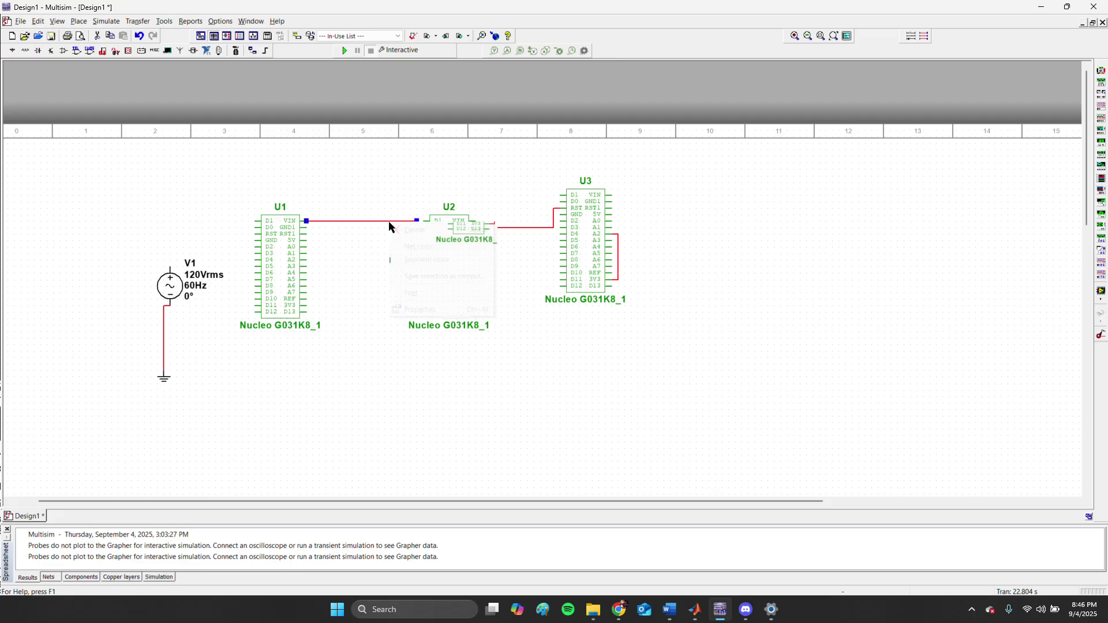
pyautogui.click(427, 259)
pyautogui.click(502, 302)
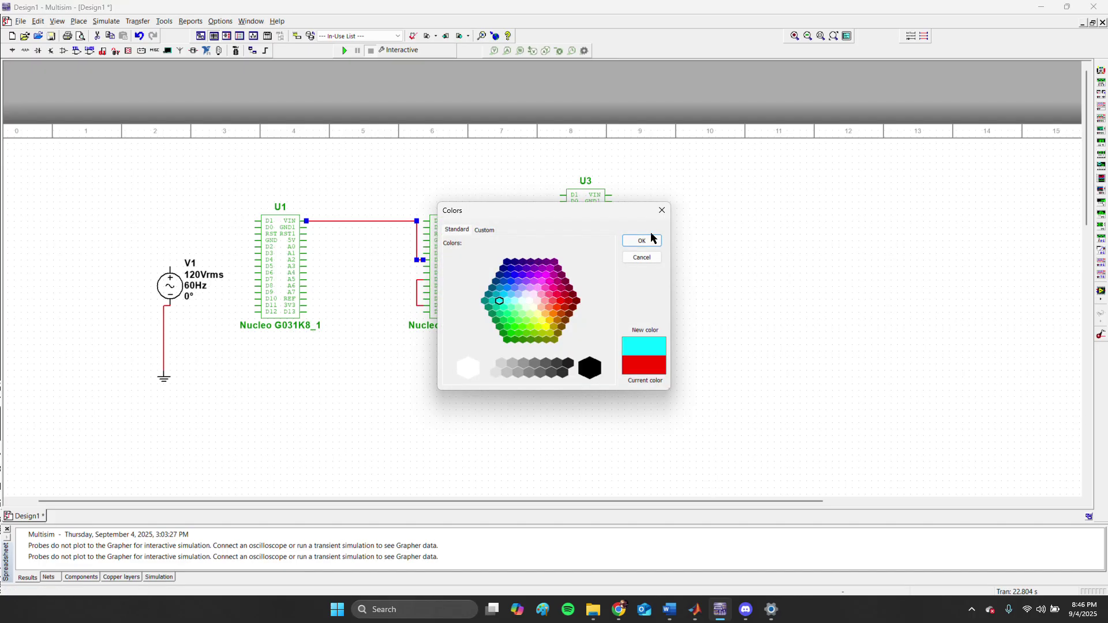
pyautogui.click(642, 241)
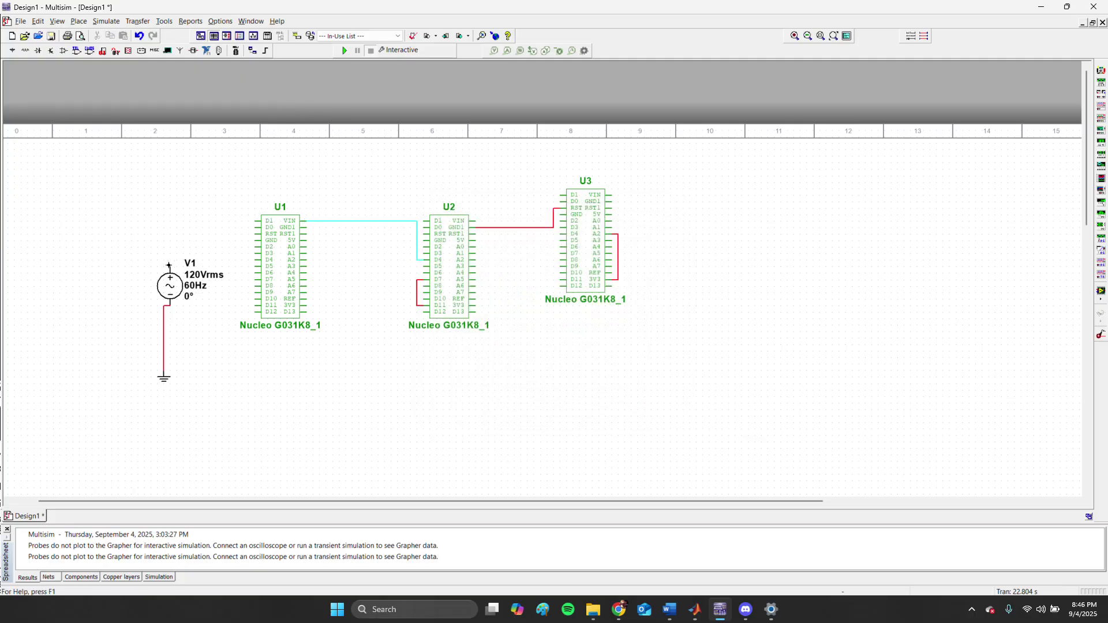
# Wire V1's positive terminal to U1's GND pin and attach a voltage and current probe to that wire
pyautogui.click(170, 259)
pyautogui.click(255, 240)
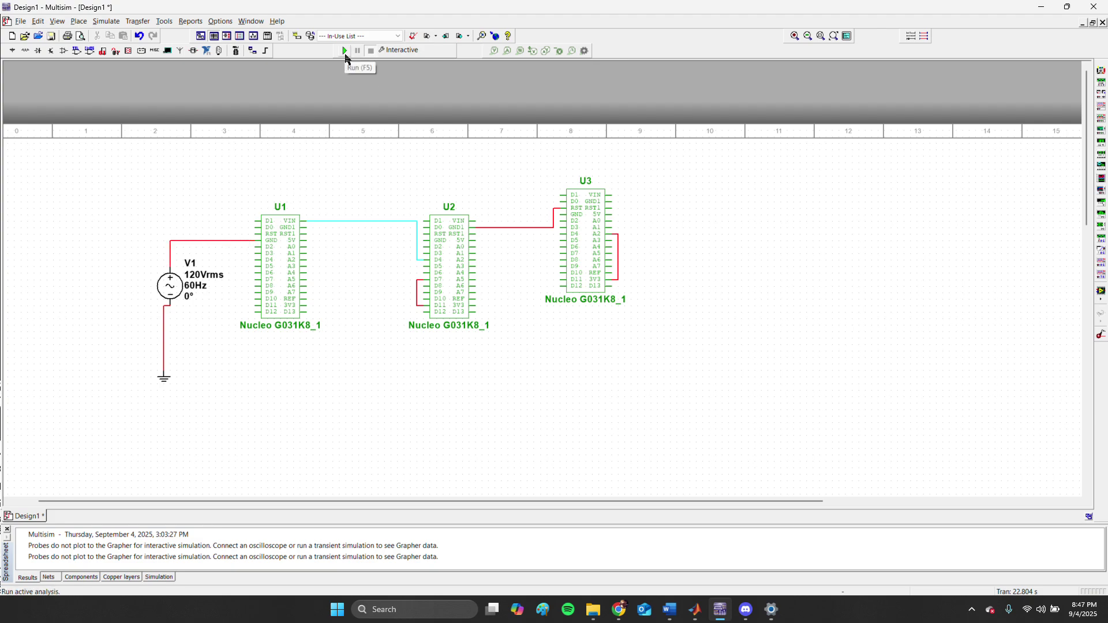
pyautogui.click(494, 50)
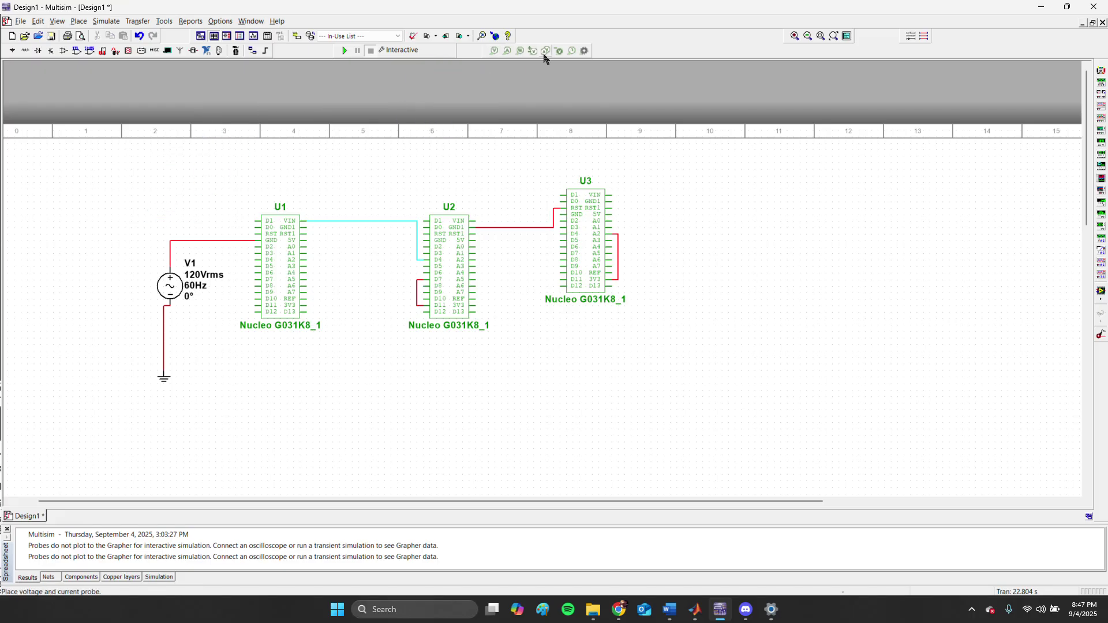
pyautogui.click(170, 243)
pyautogui.click(440, 187)
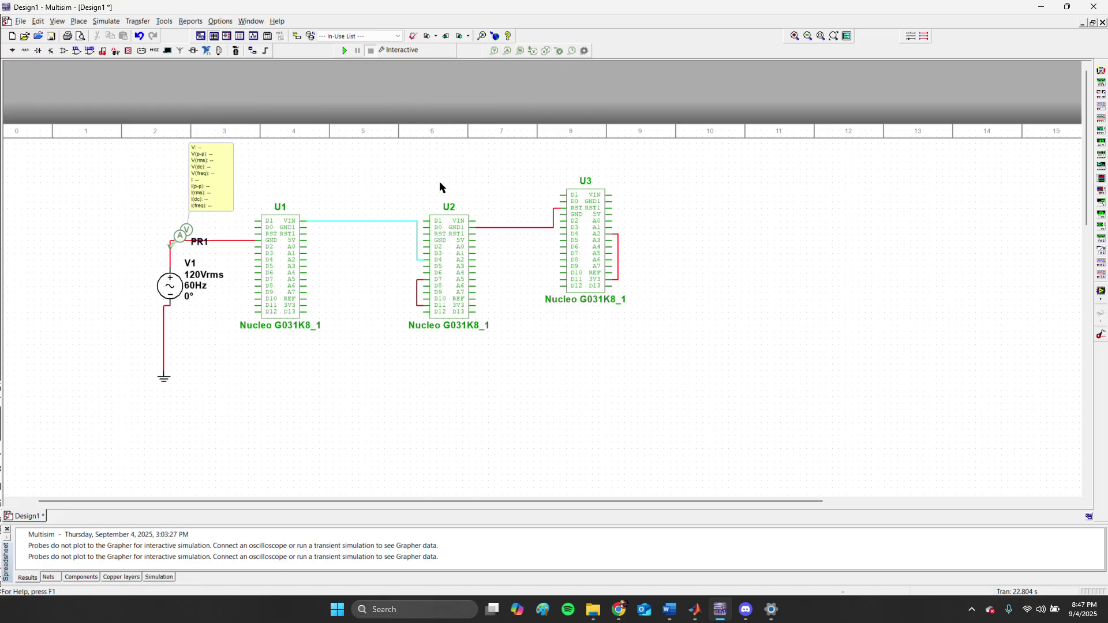
# Attach voltage and current probes to the U1–U2 wire, U2's D7–D11 wire and the U2–U3 wire
pyautogui.click(545, 50)
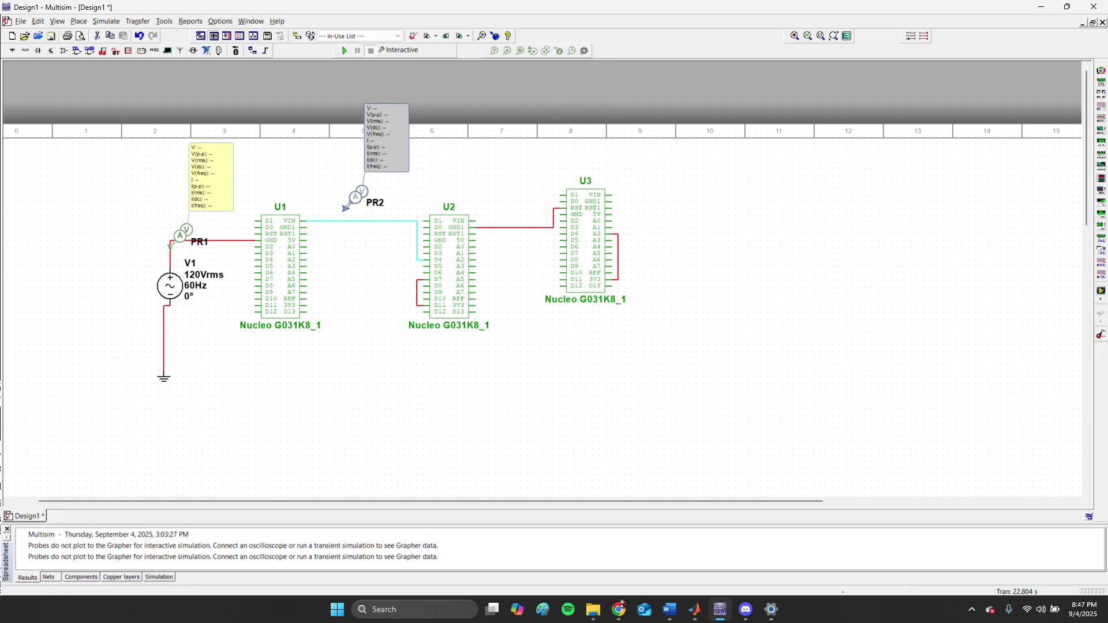
pyautogui.click(345, 216)
pyautogui.click(545, 50)
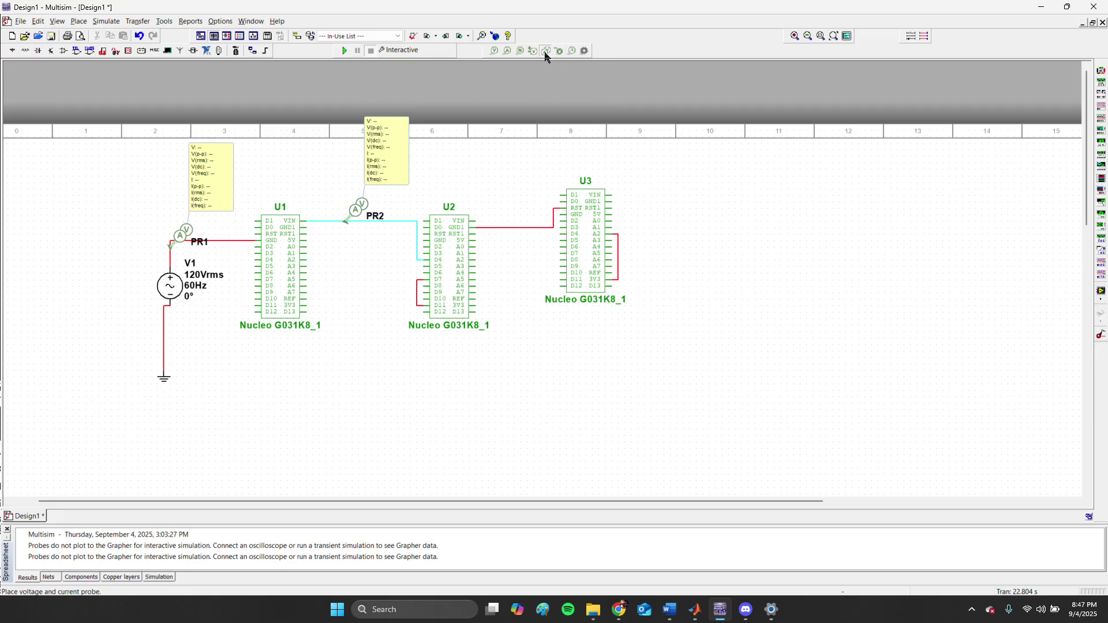
pyautogui.click(416, 294)
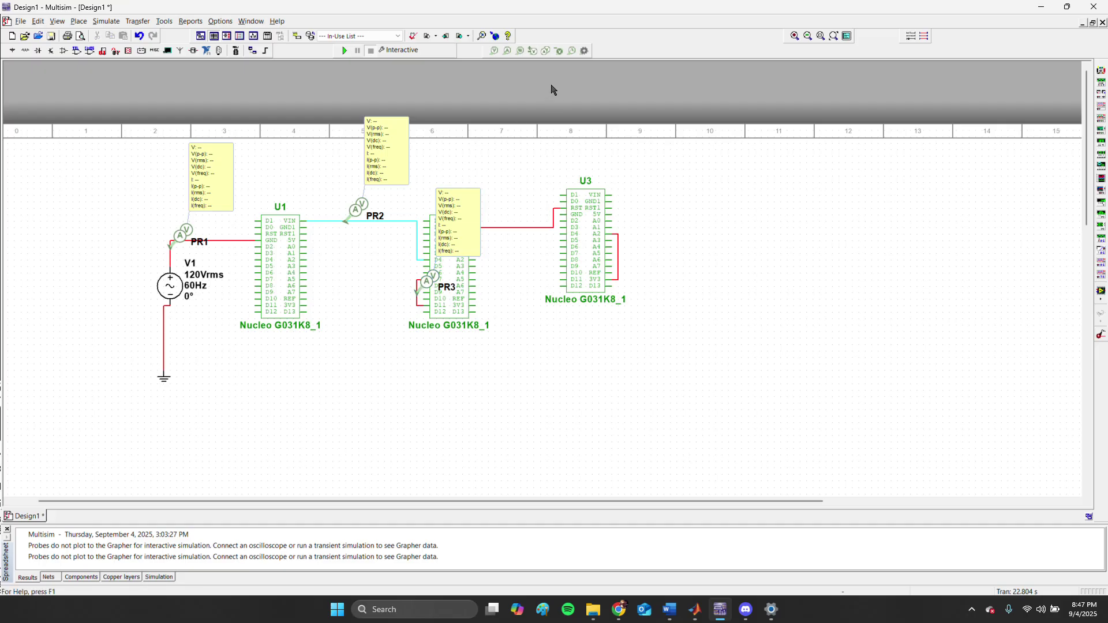
pyautogui.click(544, 51)
pyautogui.click(507, 228)
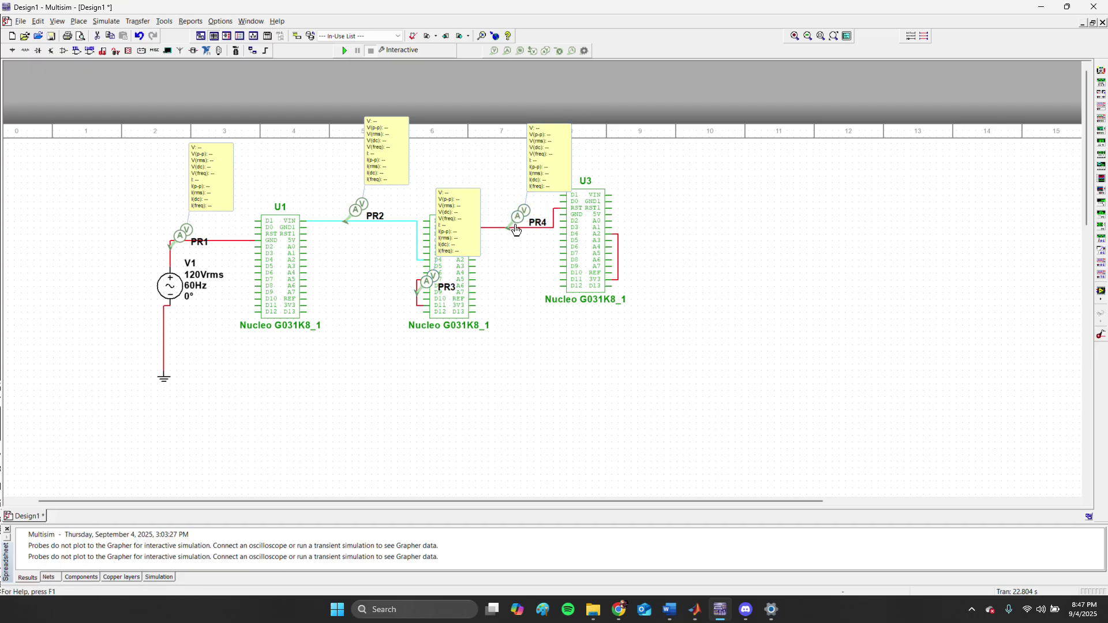
# Run the interactive simulation and move probe PR3's readout box off U2 to the free area below the U1–U2 wire
pyautogui.click(344, 50)
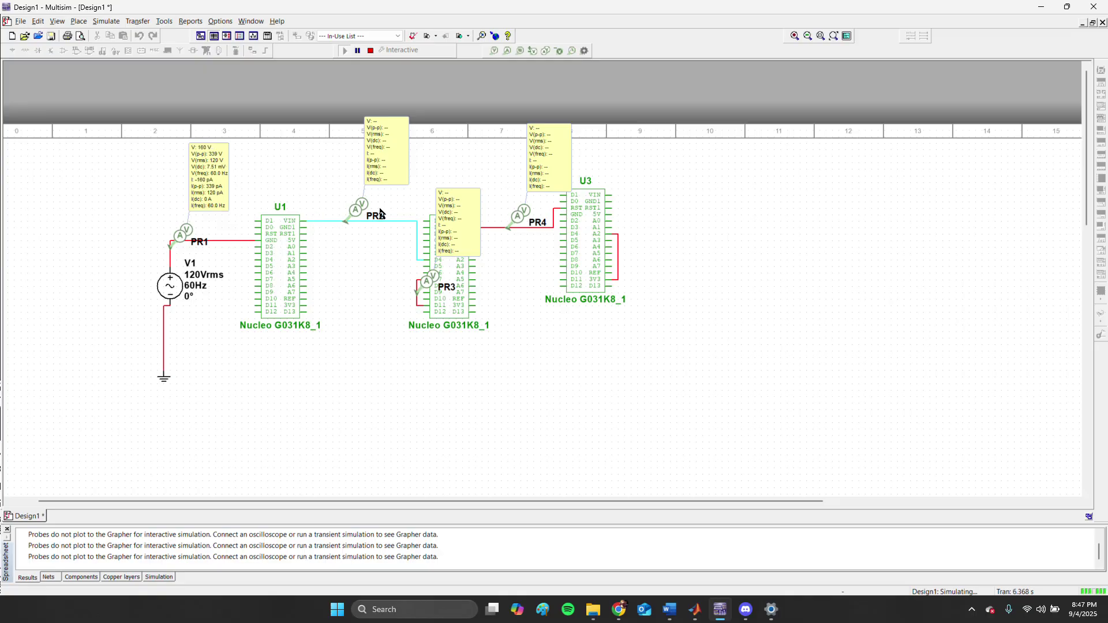
pyautogui.moveTo(470, 217); pyautogui.dragTo(386, 330)
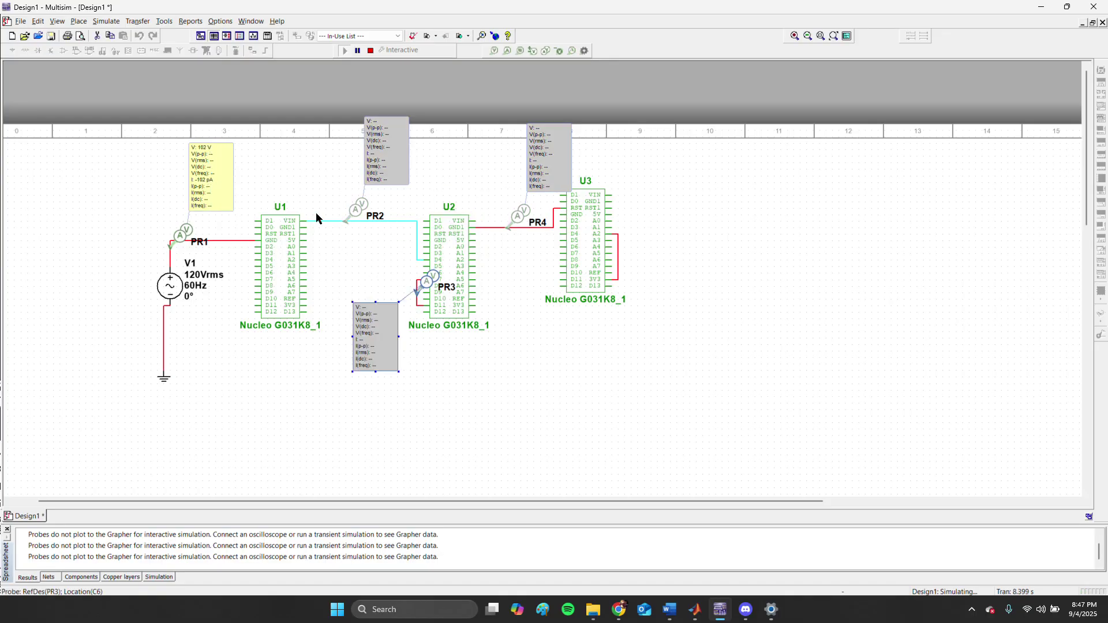